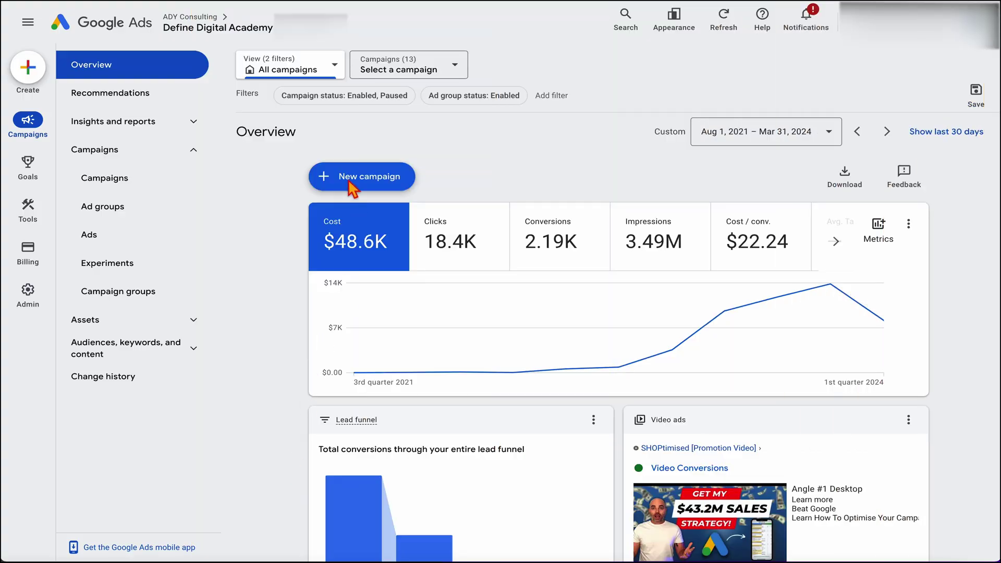
# Step: Start a new campaign and choose Leads as its objective
pyautogui.click(368, 181)
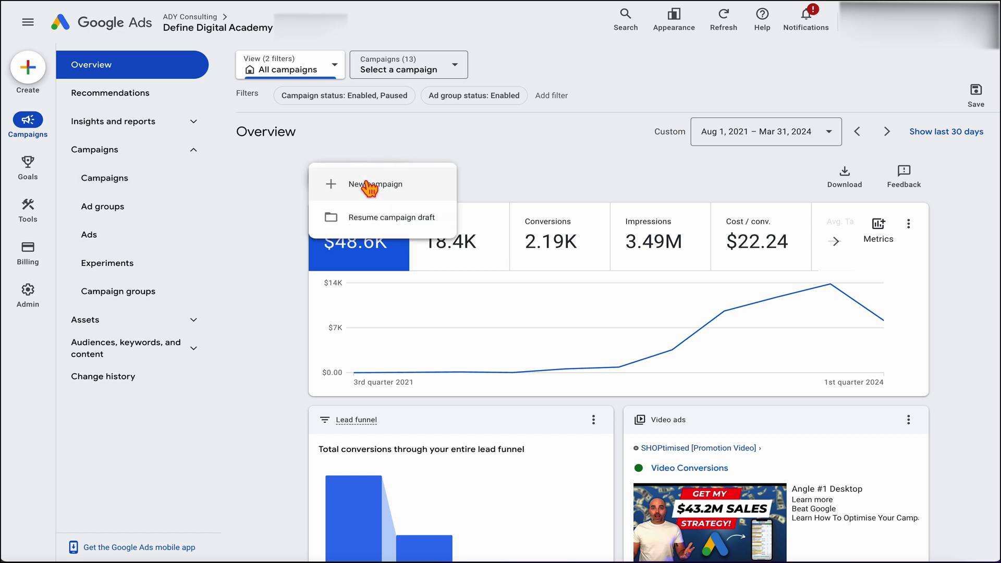
pyautogui.click(338, 185)
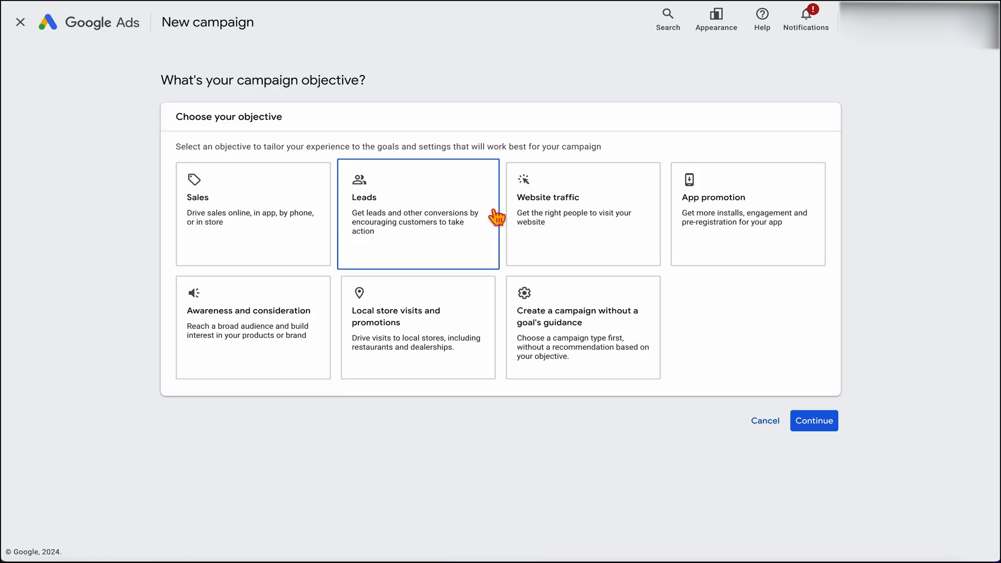
pyautogui.click(436, 228)
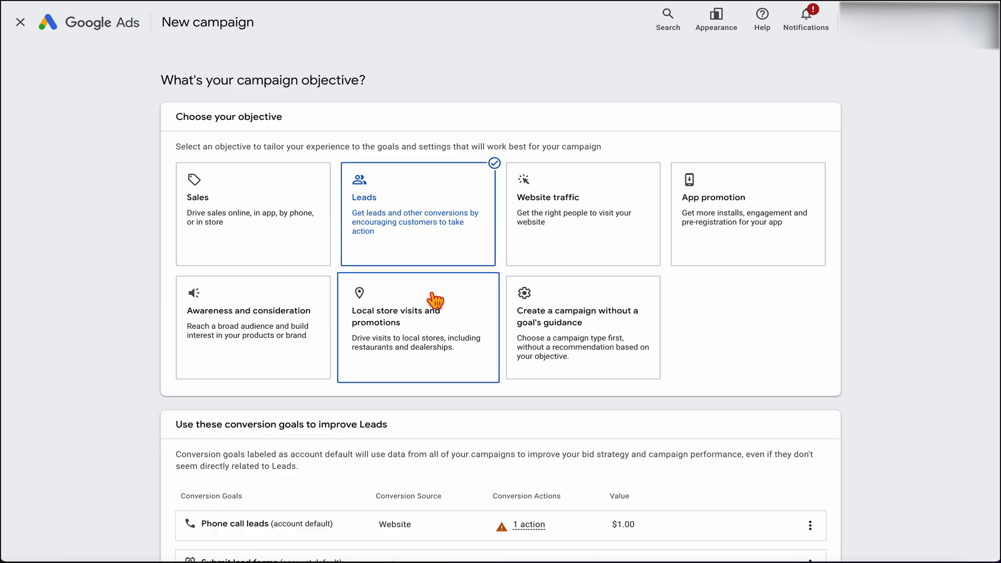
# Step: Remove the Subscribe goal from the campaign's conversion goals
pyautogui.scroll(-3, 435, 301)
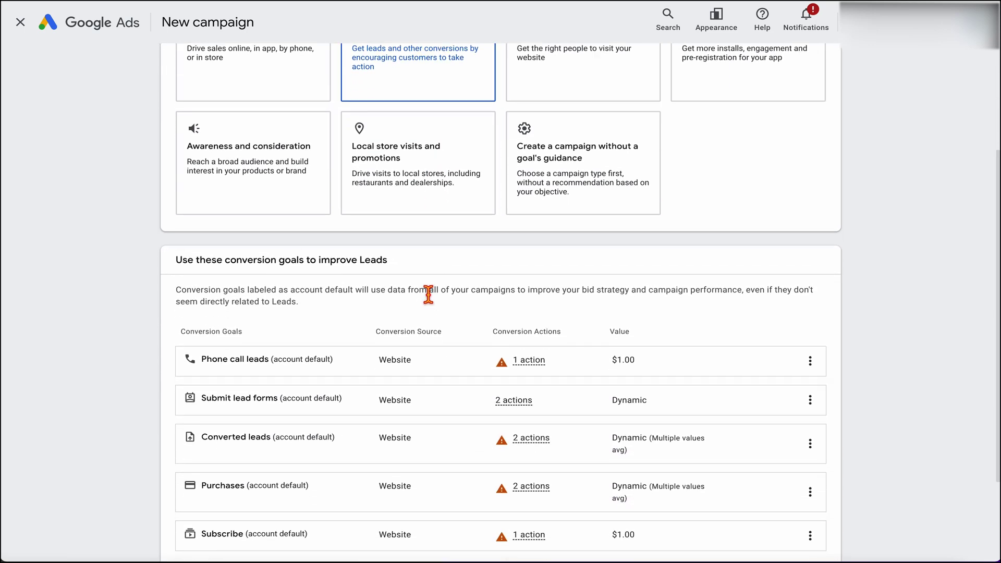
pyautogui.scroll(-2, 429, 294)
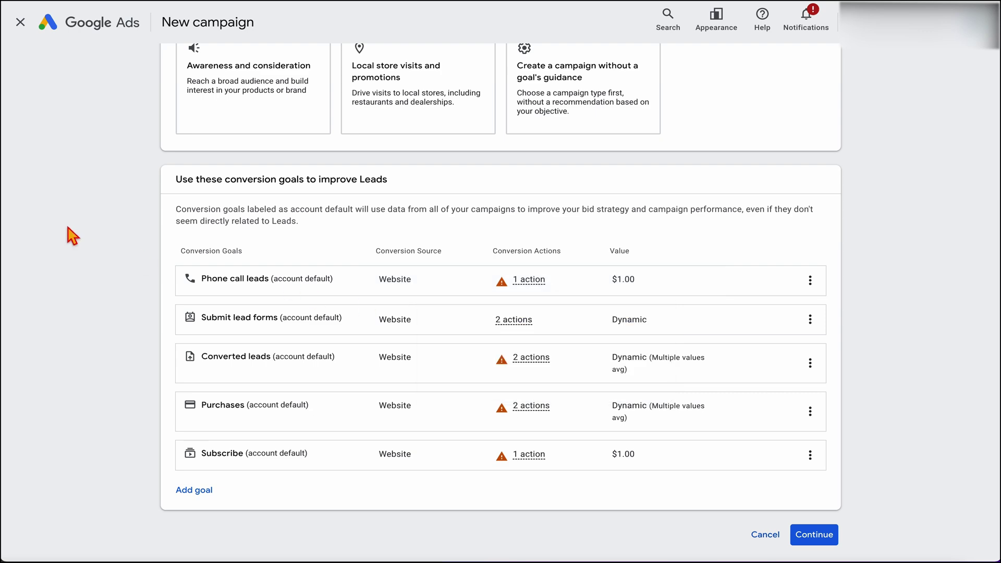
pyautogui.scroll(3, 70, 233)
pyautogui.scroll(-4, 105, 276)
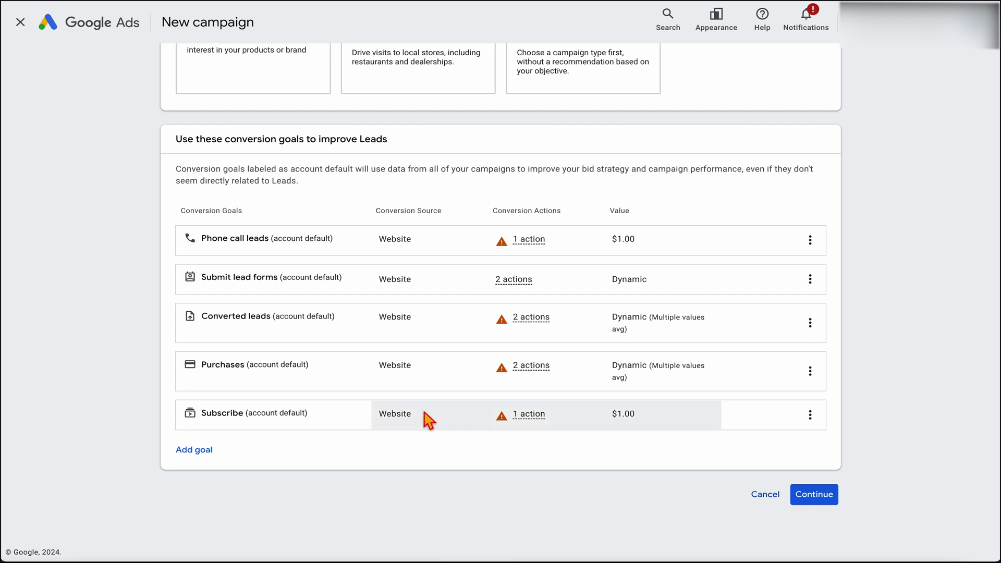
pyautogui.click(811, 415)
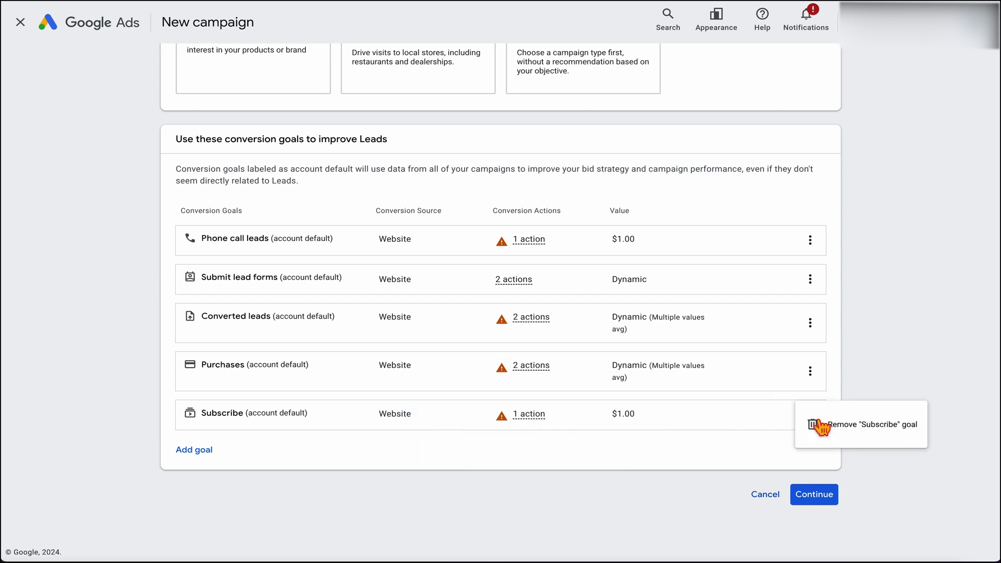
pyautogui.click(869, 430)
pyautogui.click(624, 317)
# Step: Remove the Phone call leads and Converted leads goals from the campaign's conversion goals
pyautogui.click(810, 279)
pyautogui.click(813, 290)
pyautogui.click(623, 317)
pyautogui.click(810, 361)
pyautogui.click(813, 372)
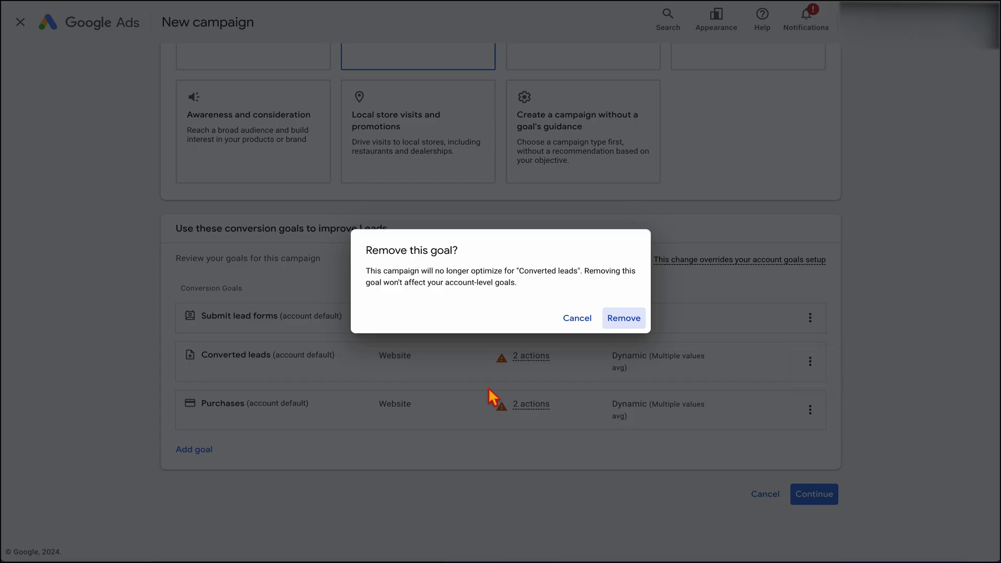
pyautogui.click(623, 318)
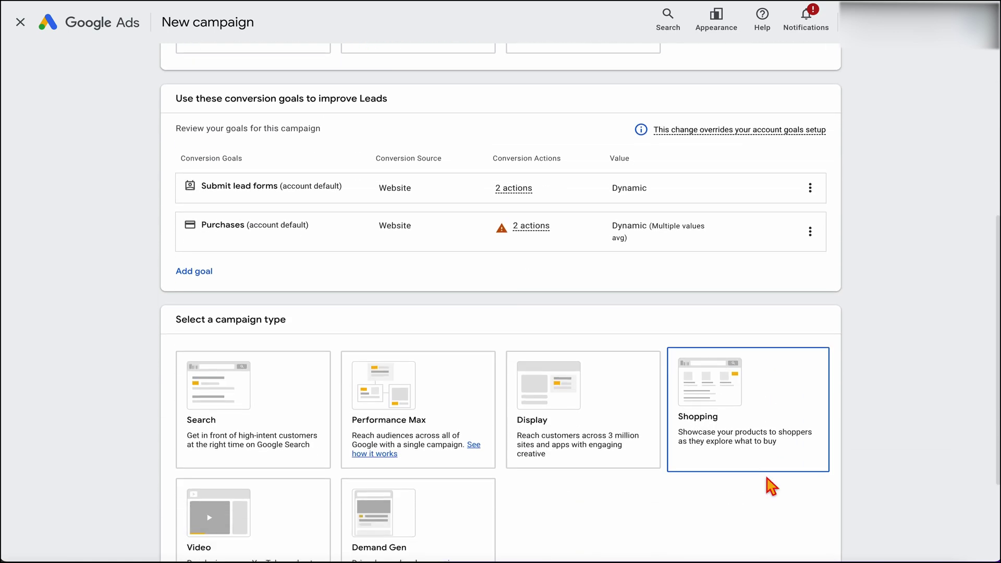
# Step: Choose Performance Max as the campaign type
pyautogui.scroll(-2, 766, 485)
pyautogui.click(478, 319)
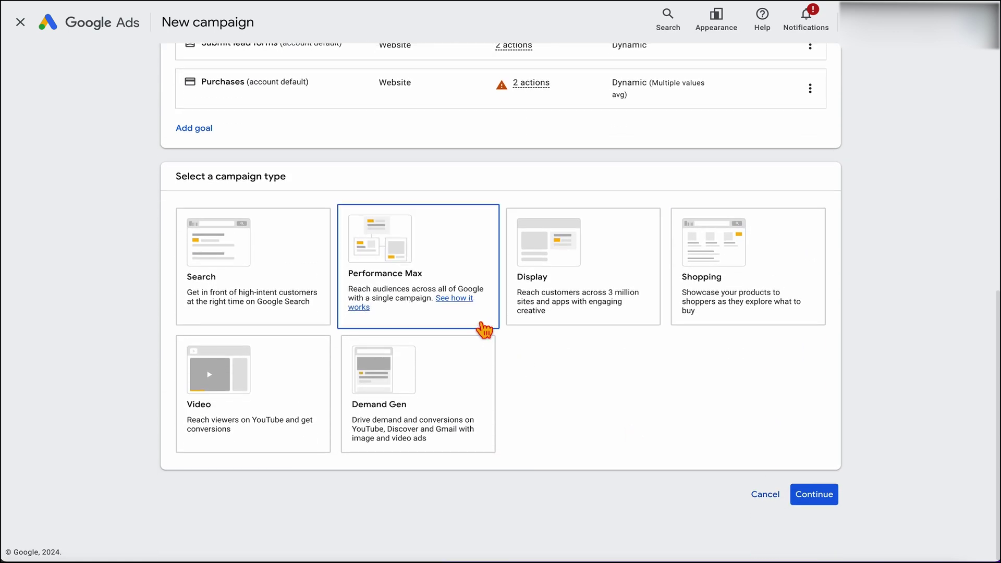
pyautogui.click(203, 360)
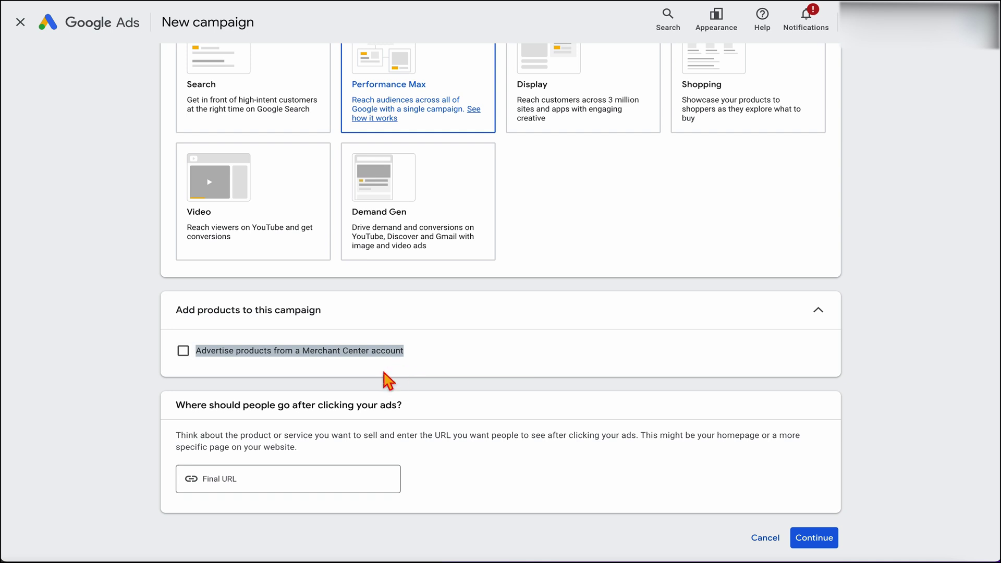
pyautogui.scroll(1, 388, 381)
pyautogui.click(292, 508)
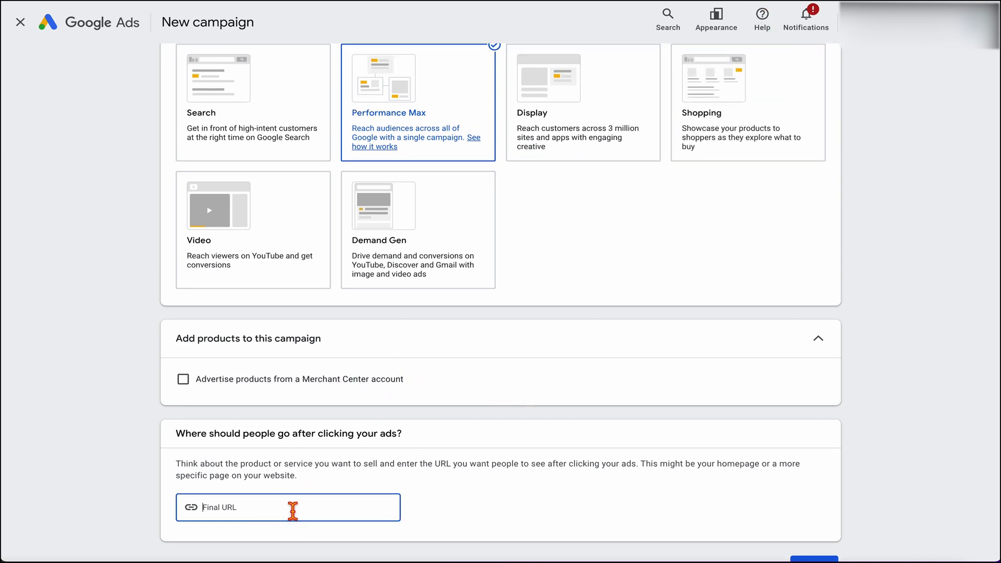
pyautogui.write('https://www.definedigitalacademy.com/')
pyautogui.scroll(-2, 293, 508)
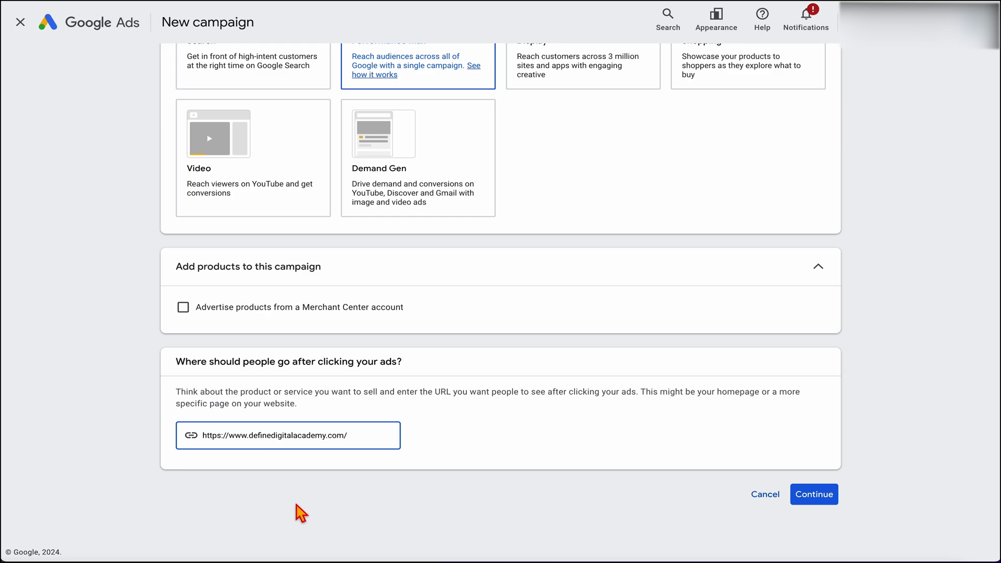
pyautogui.click(816, 501)
# Step: Name the campaign "PMax [Lead Gen]" and continue to the bidding settings
pyautogui.click(325, 429)
pyautogui.press('BackSpace')
pyautogui.press('BackSpace')
pyautogui.moveTo(210, 422); pyautogui.dragTo(179, 427)
pyautogui.write('\\')
pyautogui.press('BackSpace')
pyautogui.click(330, 421)
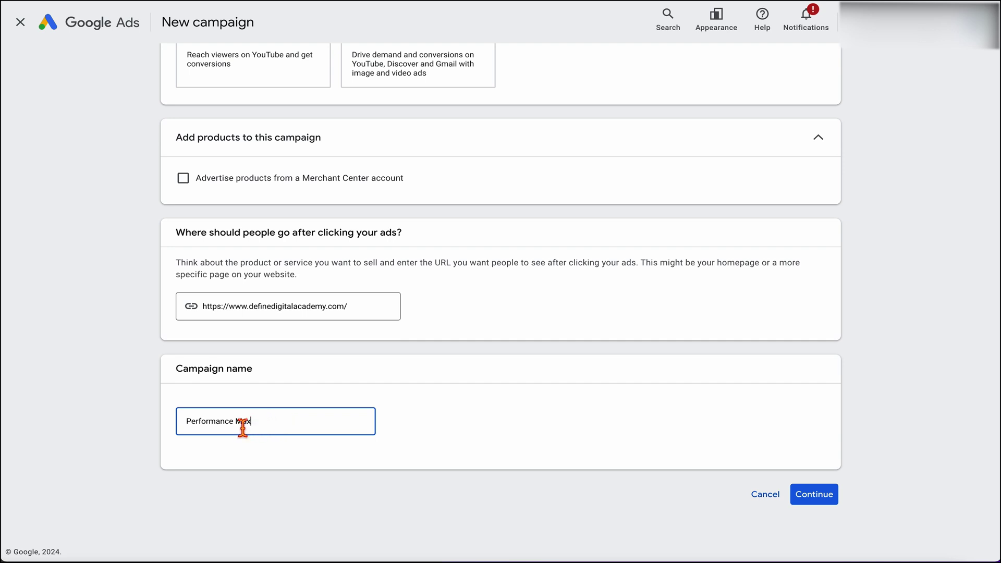
pyautogui.moveTo(236, 426); pyautogui.dragTo(205, 430)
pyautogui.press('BackSpace')
pyautogui.press('End')
pyautogui.write('[Lead Gen]')
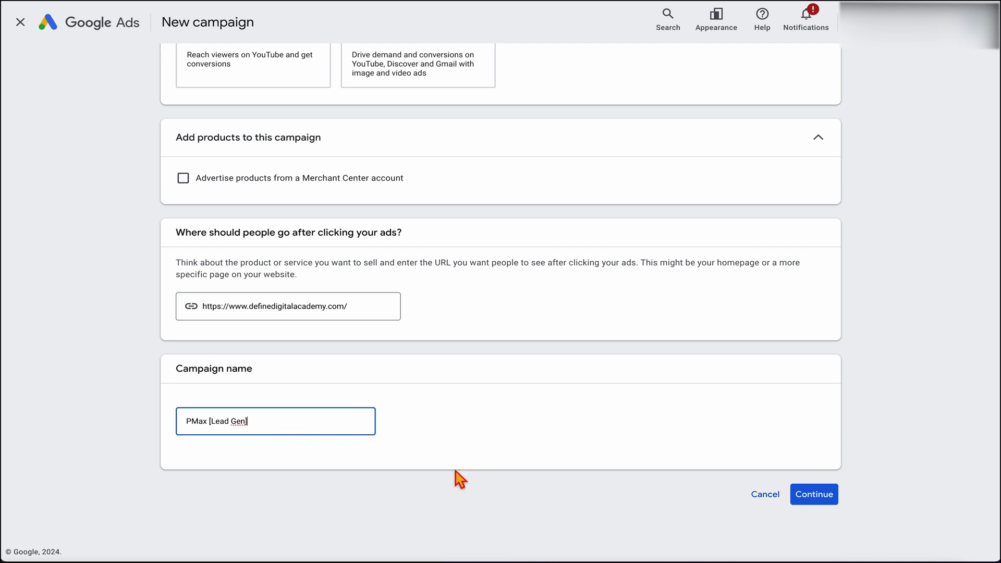
pyautogui.click(827, 505)
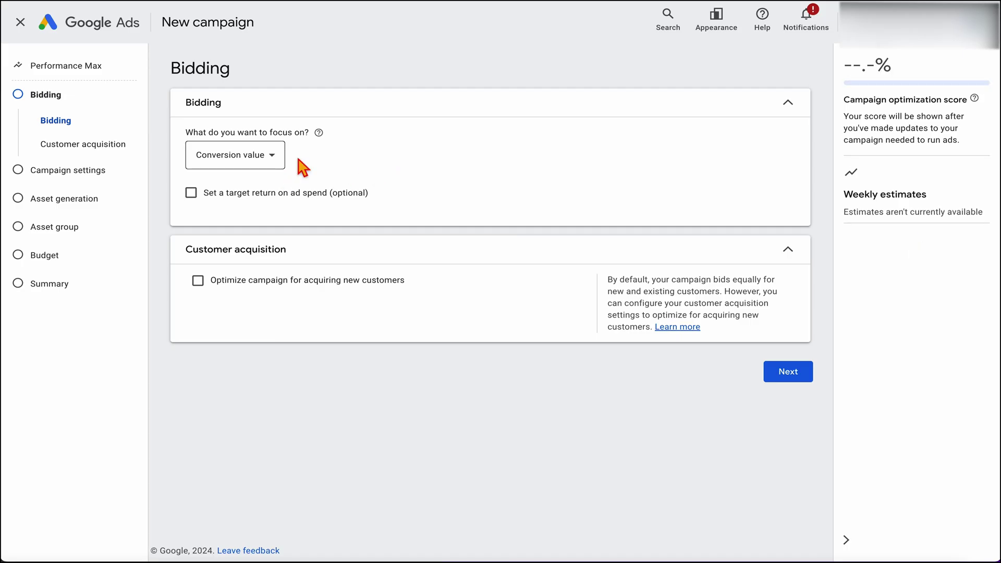
# Step: Set the bidding focus to Conversions and optimize customer acquisition to only bid for new customers
pyautogui.click(258, 167)
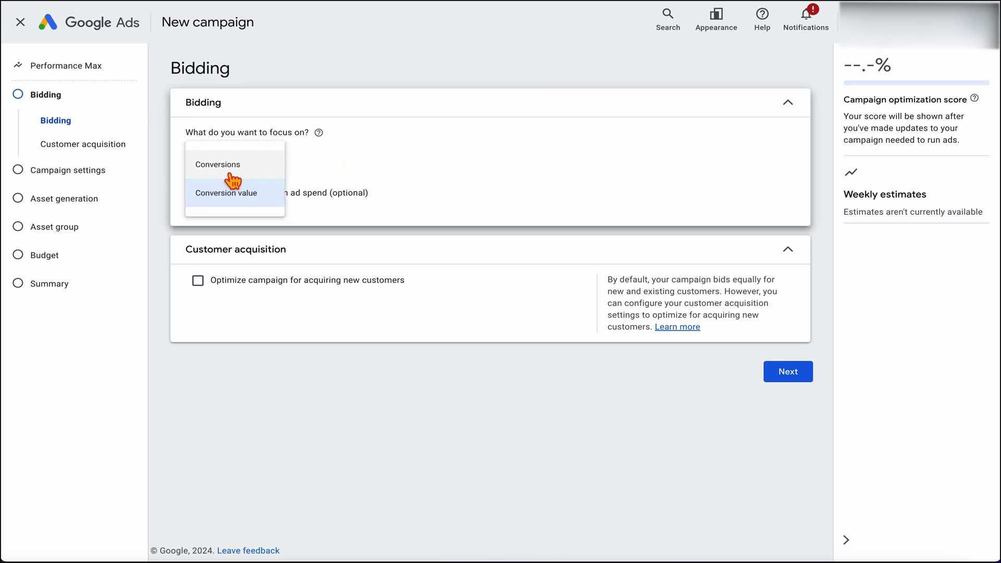
pyautogui.click(214, 165)
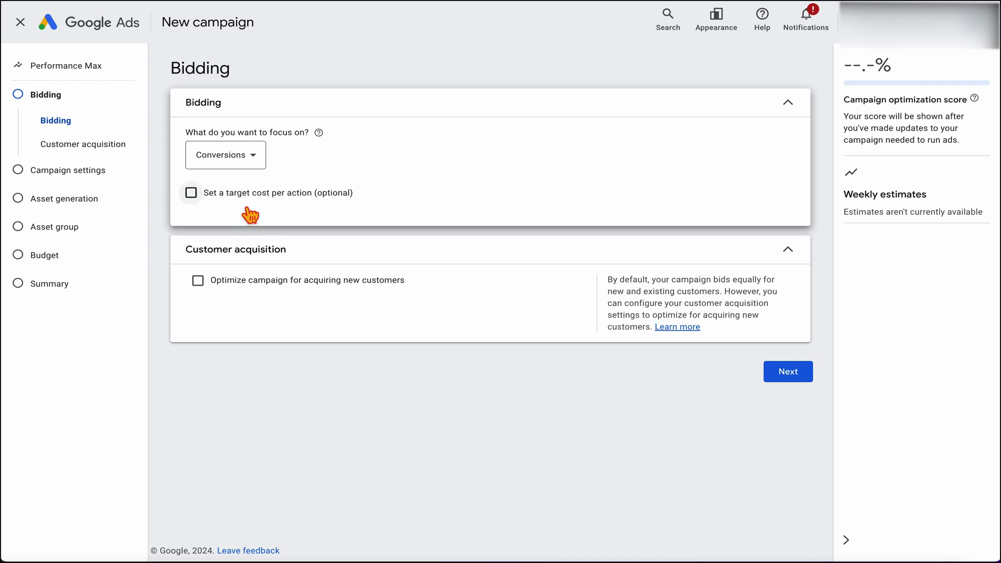
pyautogui.click(197, 280)
pyautogui.scroll(-2, 378, 313)
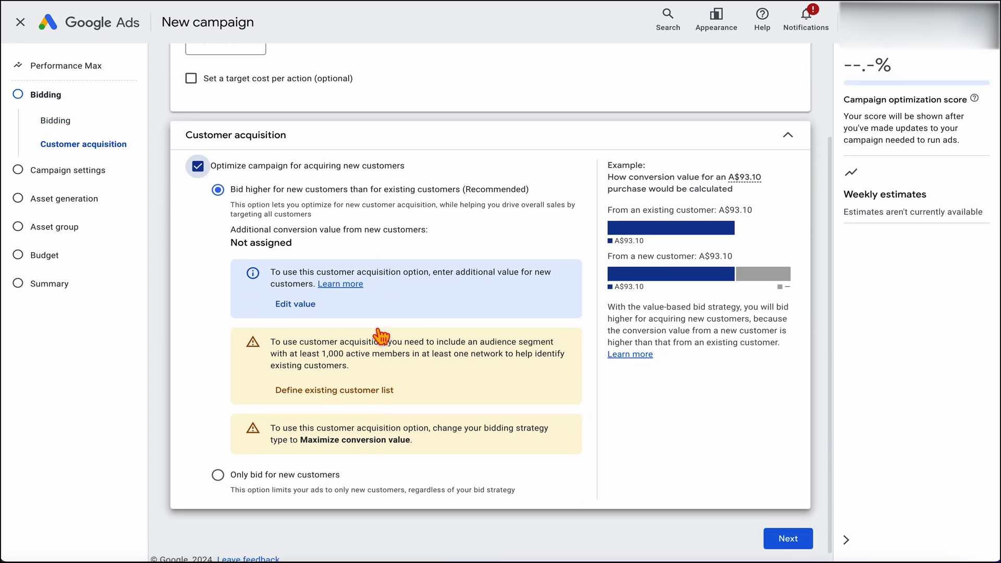
pyautogui.click(219, 475)
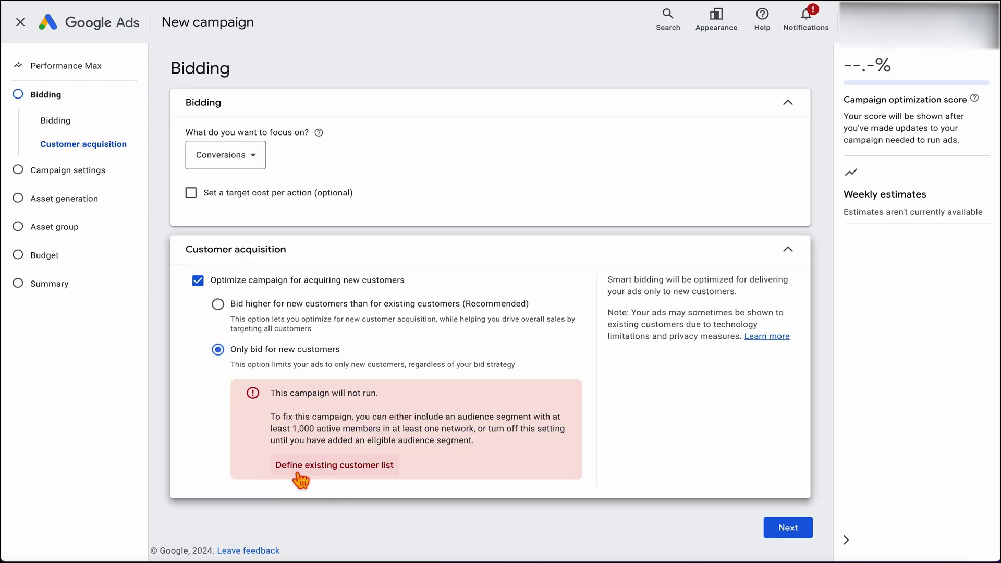
# Step: Define the existing customer list with Website Visitors, both All visitors (Google Ads) segments, All Users of Define Digital and Customer List [No Purchase], and proceed to campaign settings
pyautogui.click(319, 472)
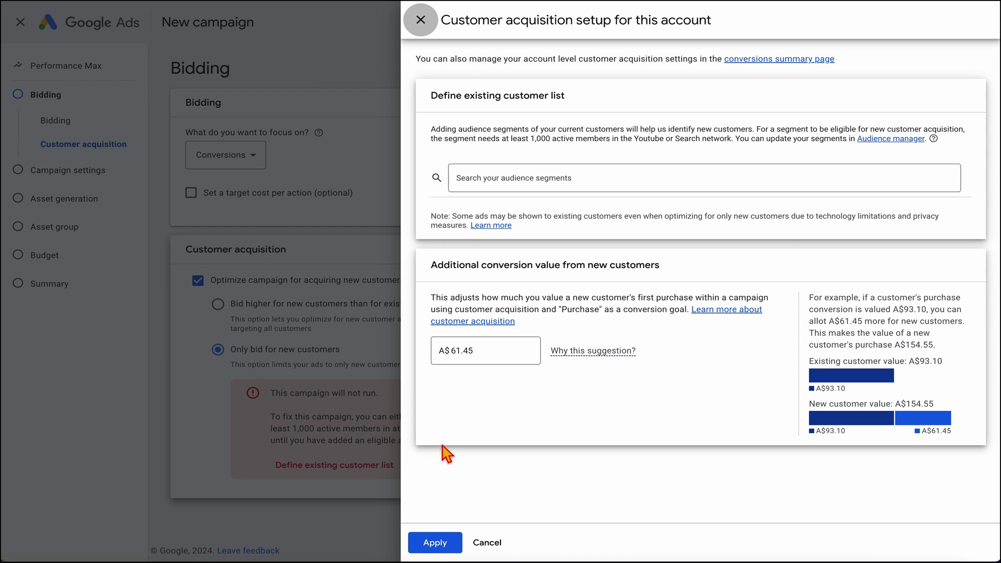
pyautogui.click(529, 185)
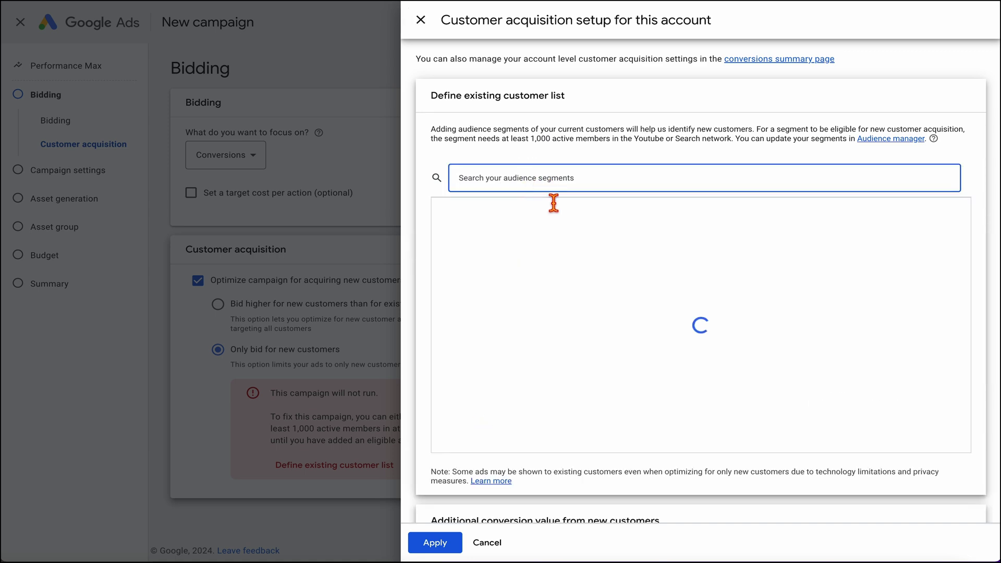
pyautogui.scroll(-4, 545, 365)
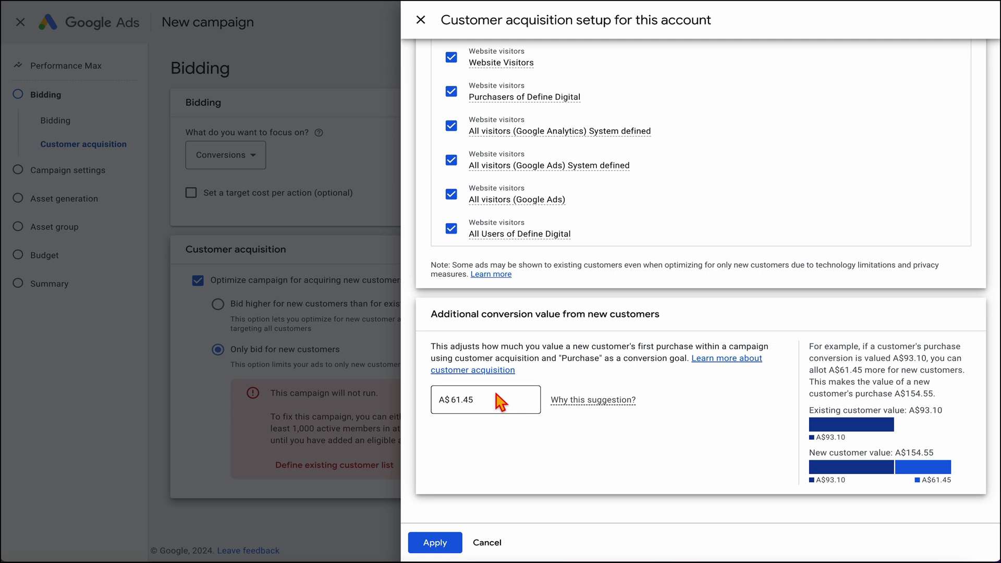
pyautogui.doubleClick(446, 404)
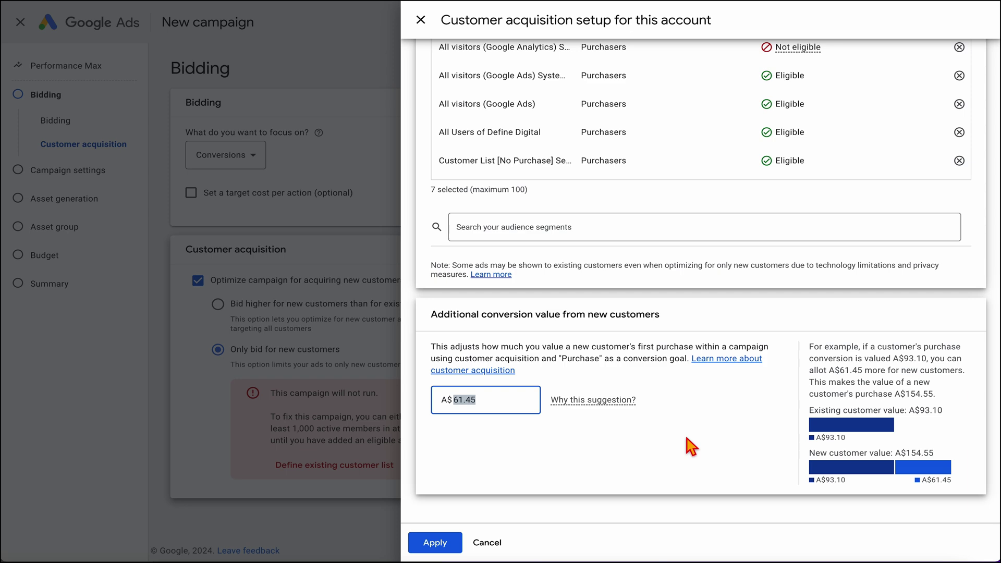
pyautogui.scroll(3, 626, 265)
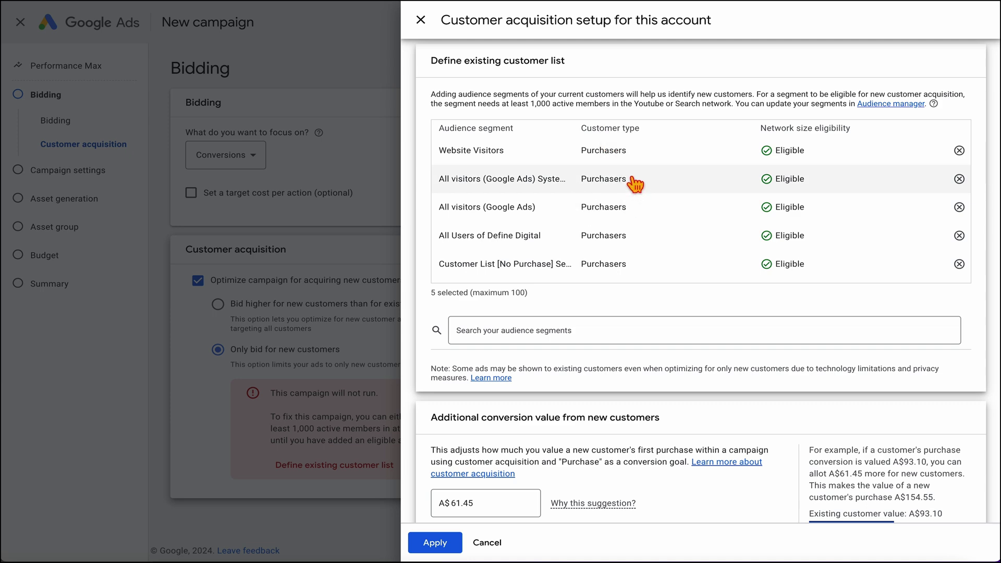
pyautogui.scroll(-2, 632, 315)
pyautogui.click(435, 544)
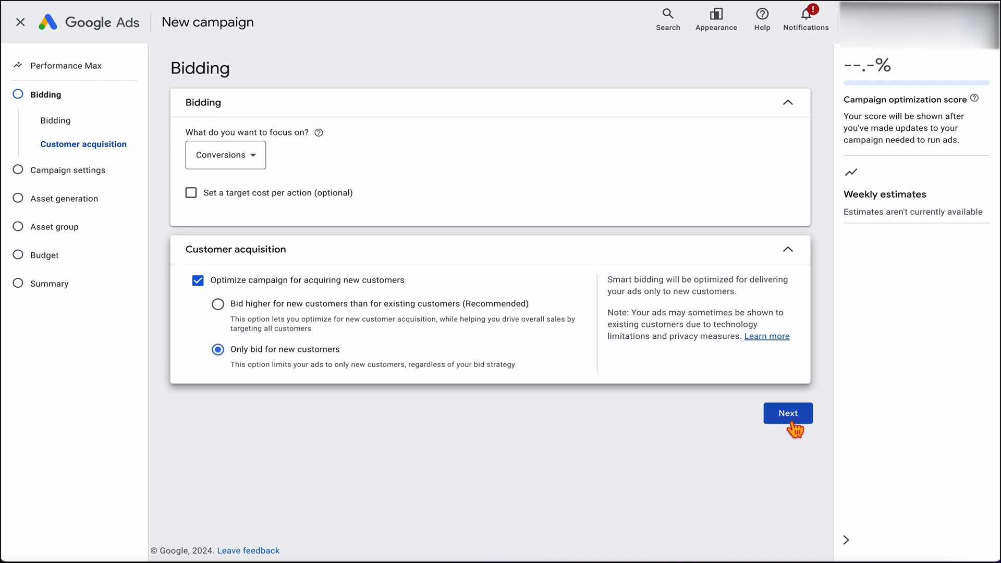
pyautogui.click(788, 414)
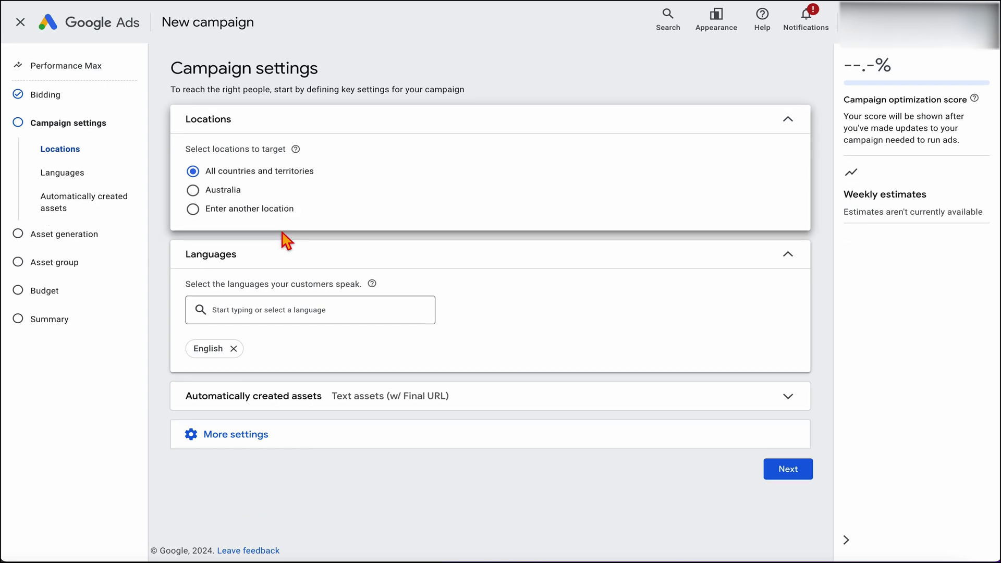
# Step: Target the campaign at Australia, the United States and the United Kingdom as custom locations
pyautogui.click(260, 211)
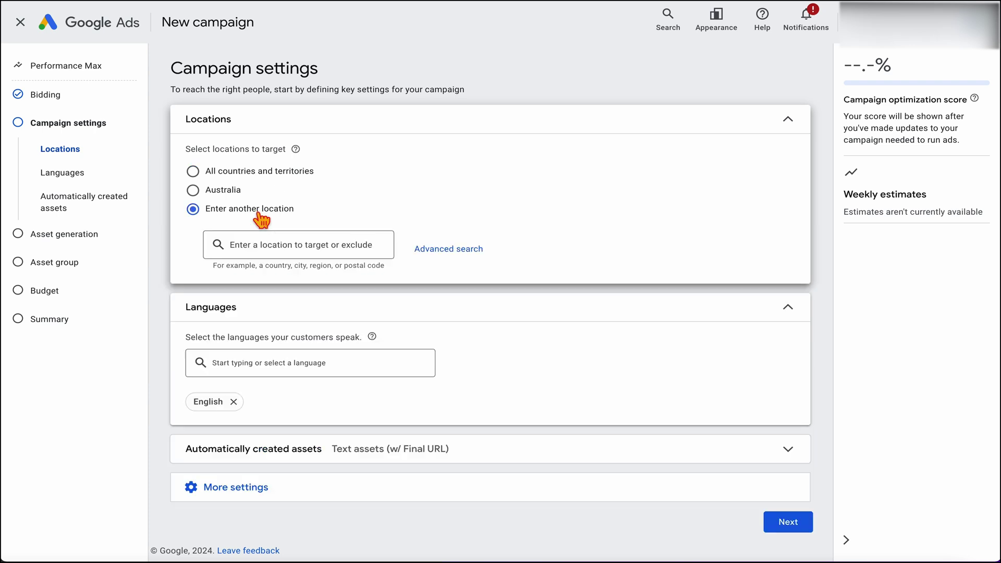
pyautogui.click(285, 242)
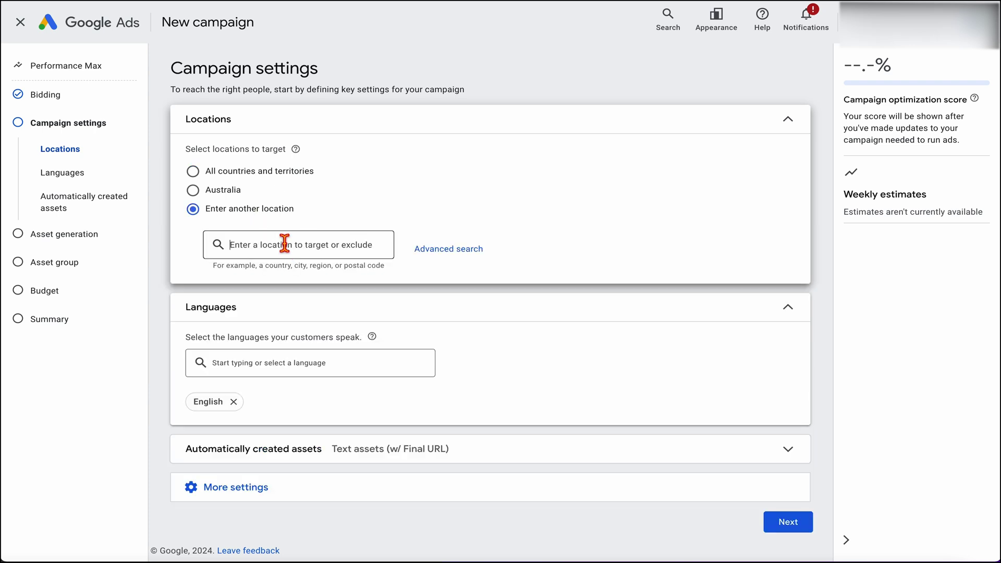
pyautogui.write('au')
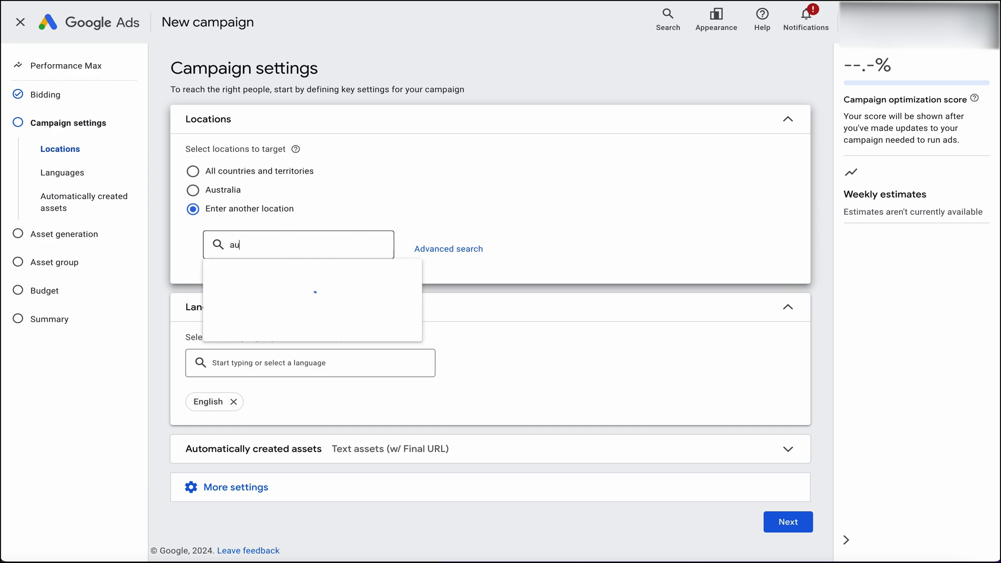
pyautogui.click(251, 283)
pyautogui.click(243, 314)
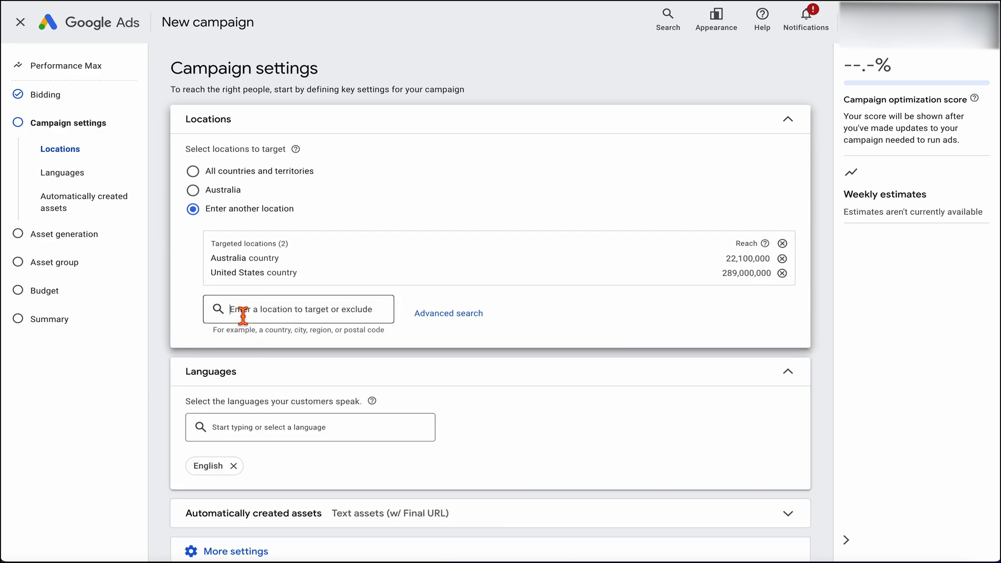
pyautogui.write('uni')
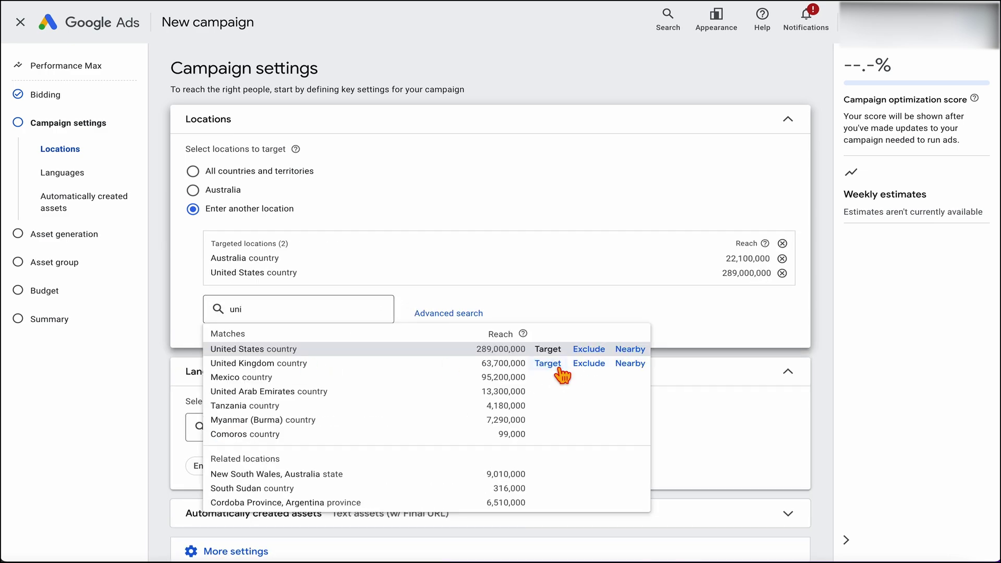
pyautogui.click(527, 365)
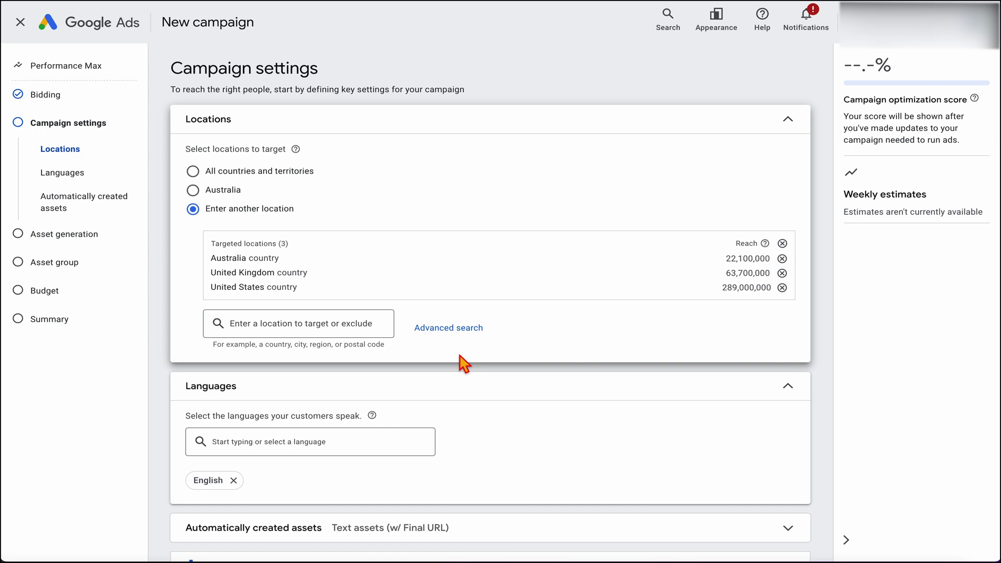
# Step: Exclude URLs containing "10x-google-ads-community" from the campaign's automatically created assets and apply the rule
pyautogui.scroll(-2, 463, 363)
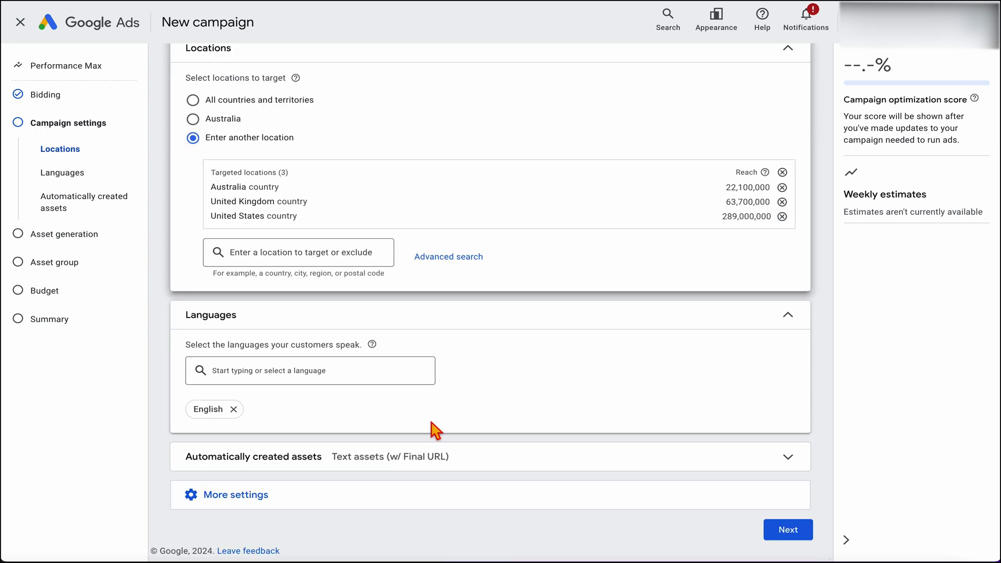
pyautogui.click(543, 462)
pyautogui.scroll(-3, 551, 460)
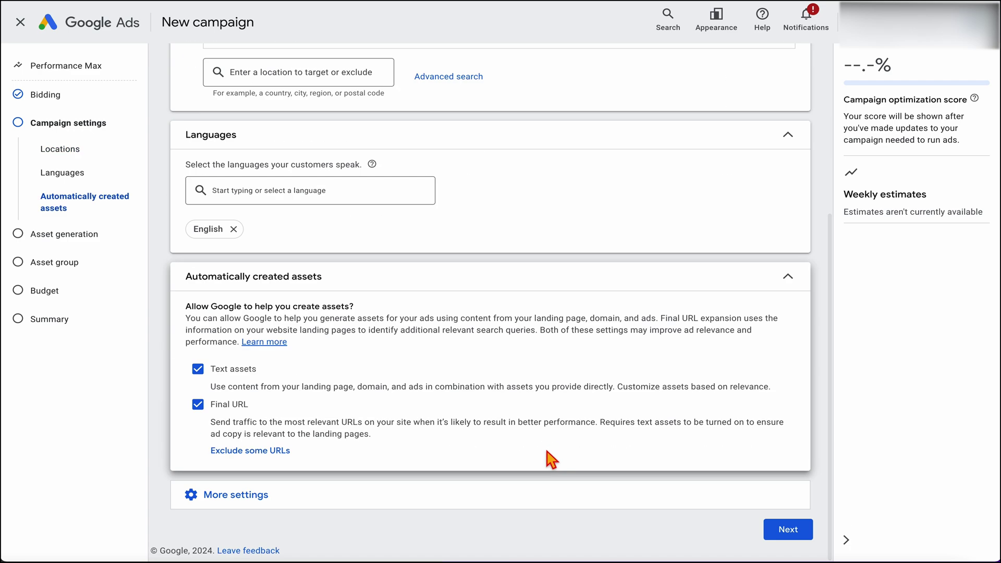
pyautogui.click(266, 461)
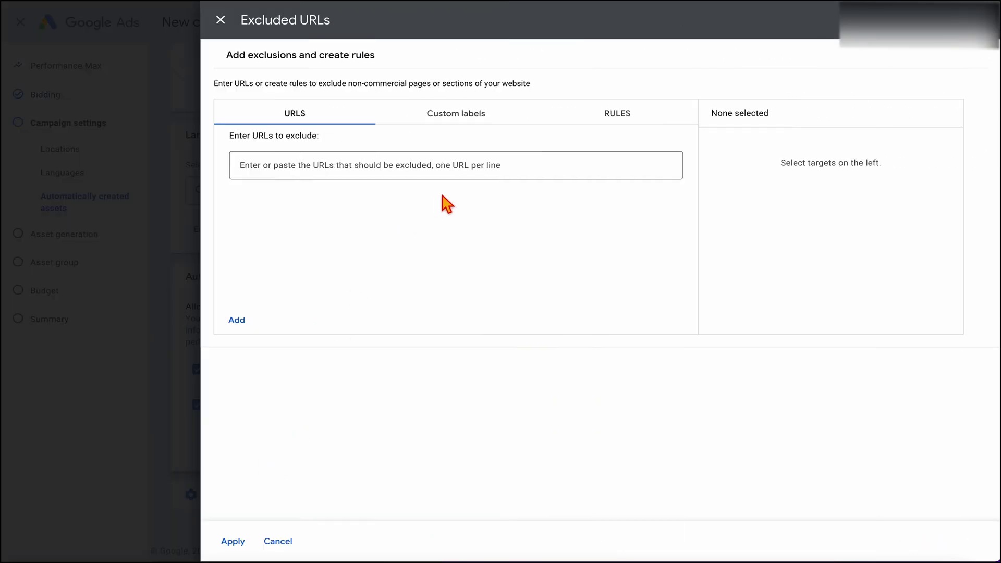
pyautogui.click(220, 20)
pyautogui.click(219, 459)
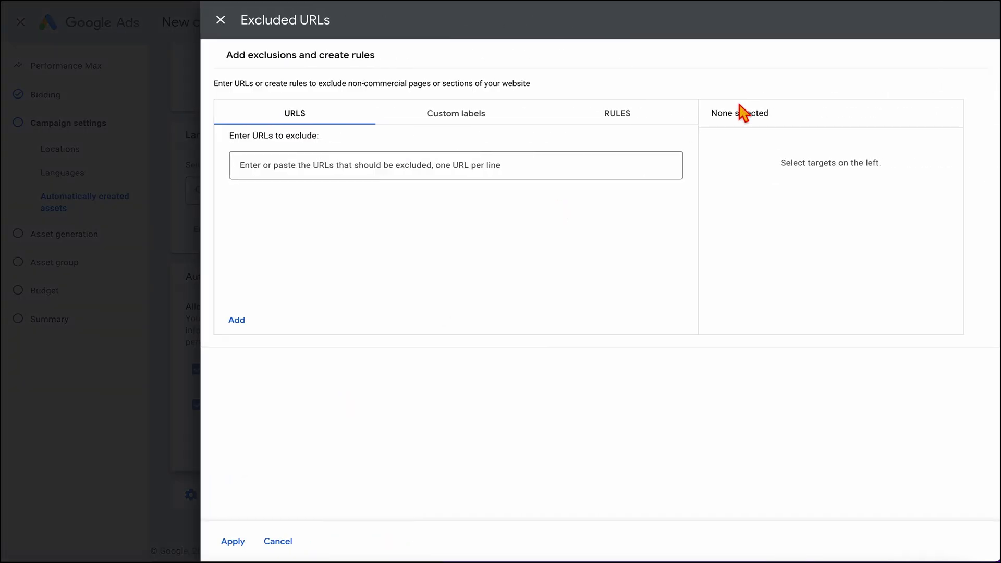
pyautogui.click(639, 121)
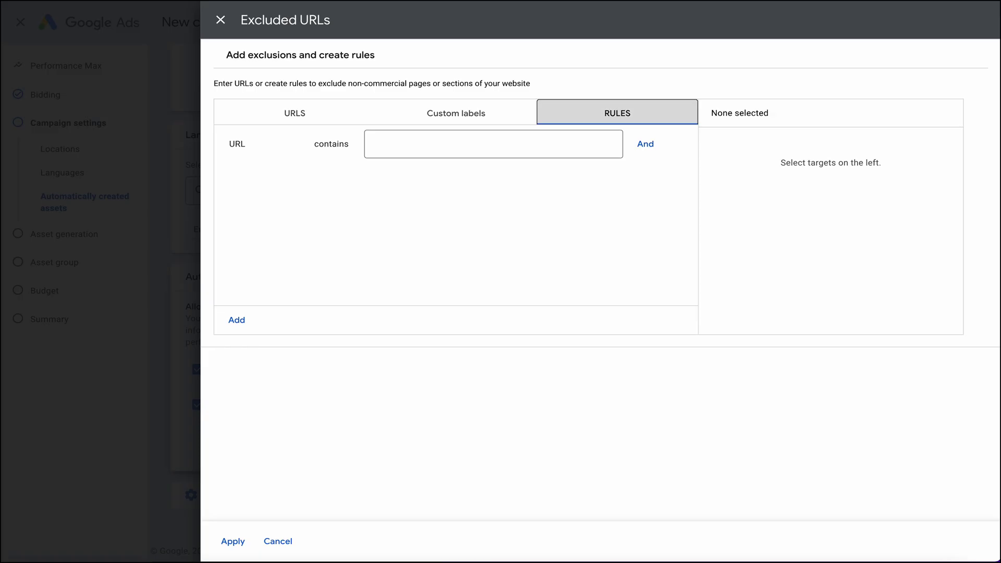
pyautogui.click(445, 146)
pyautogui.write('10x-google-ads-community')
pyautogui.click(225, 317)
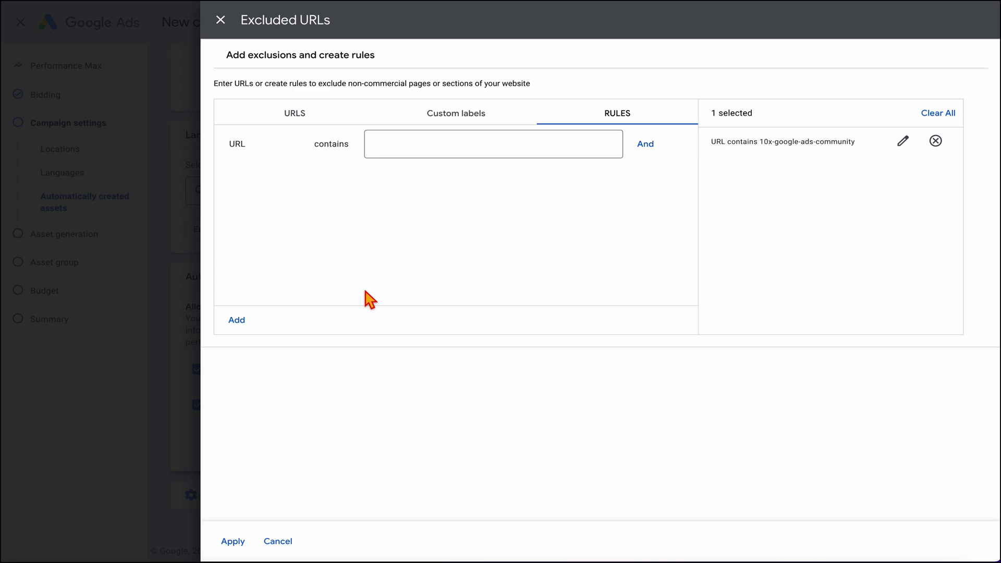
pyautogui.click(242, 554)
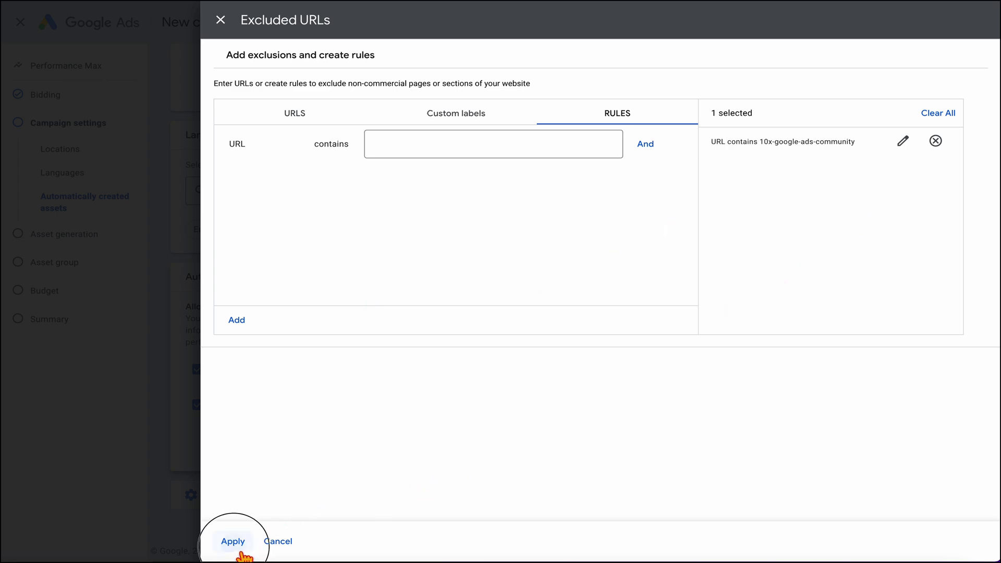
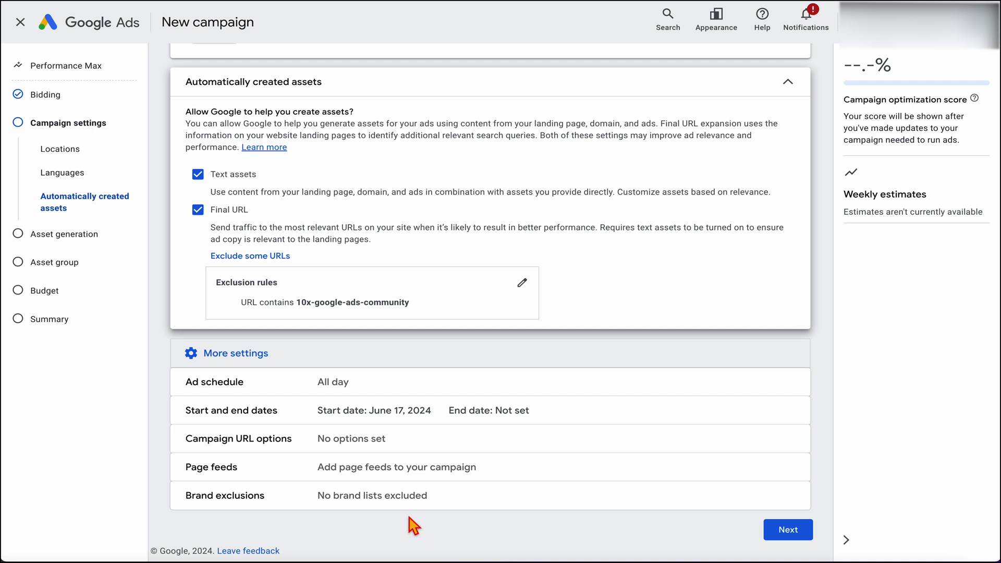
# Step: Start a new brand exclusion list named DDA and search for the brand Define Digital Academy
pyautogui.click(403, 498)
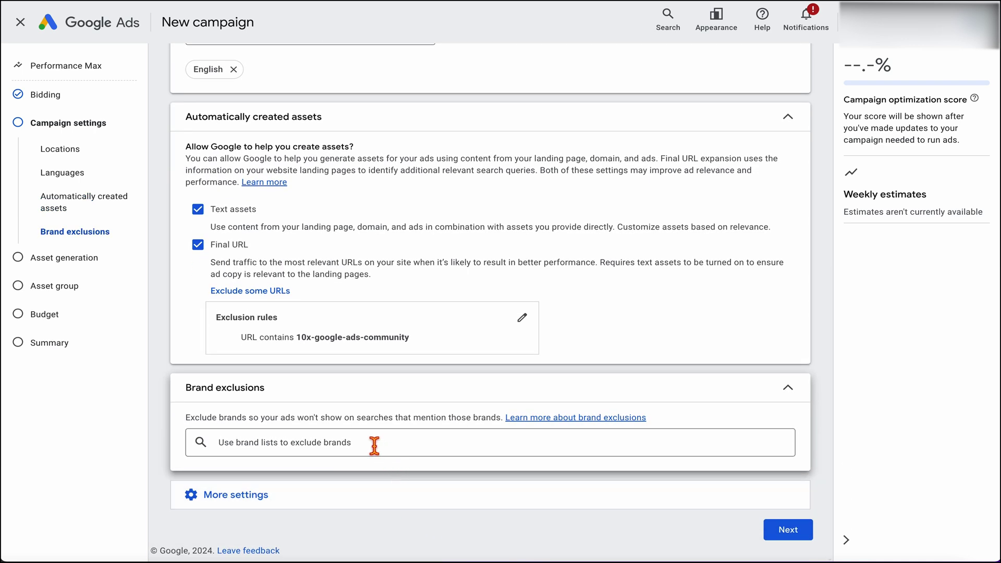
pyautogui.click(331, 450)
pyautogui.write('DDA')
pyautogui.press('Tab')
pyautogui.write('Define Digital Academy')
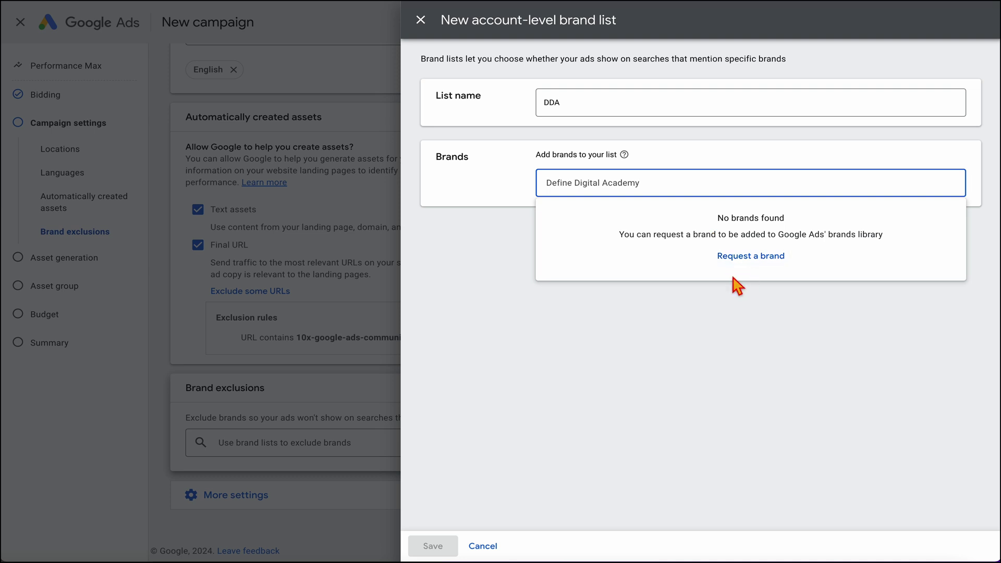
pyautogui.click(717, 255)
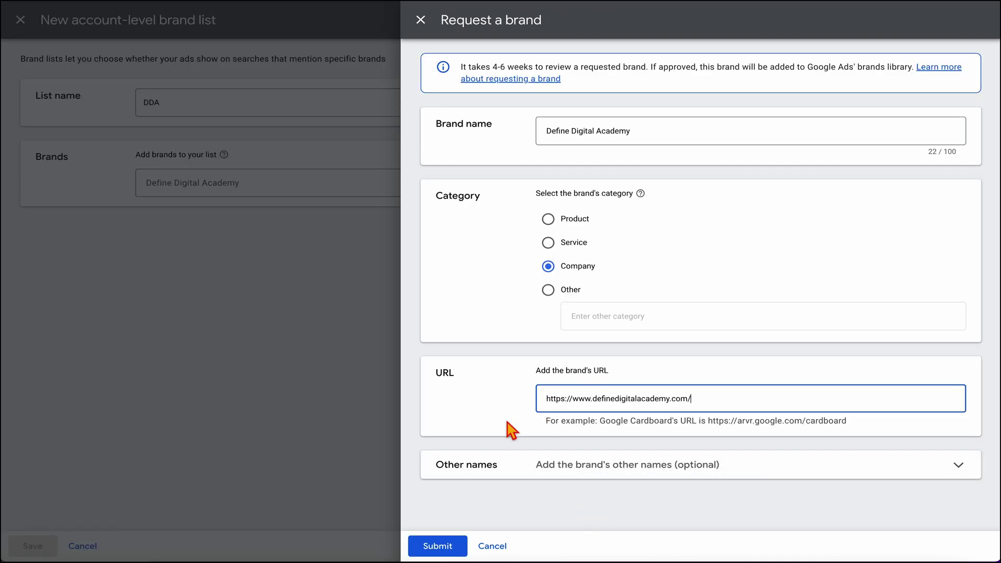
pyautogui.moveTo(492, 67); pyautogui.dragTo(518, 72)
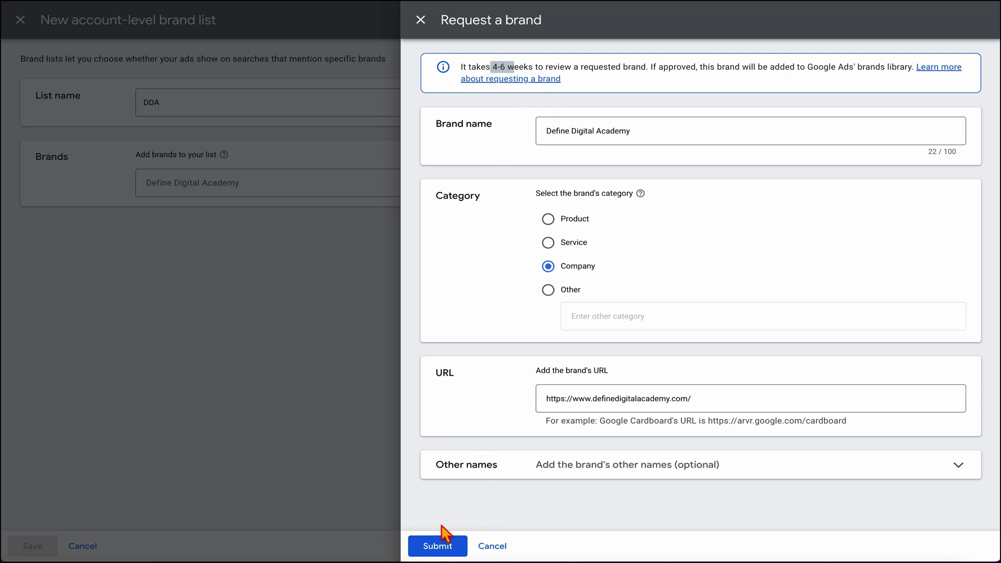
pyautogui.click(441, 544)
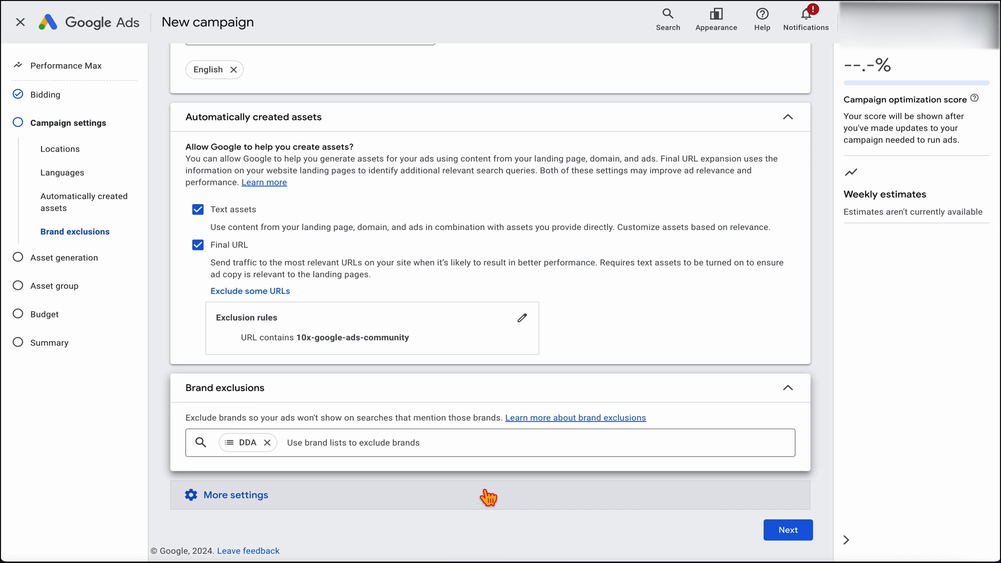
pyautogui.click(775, 537)
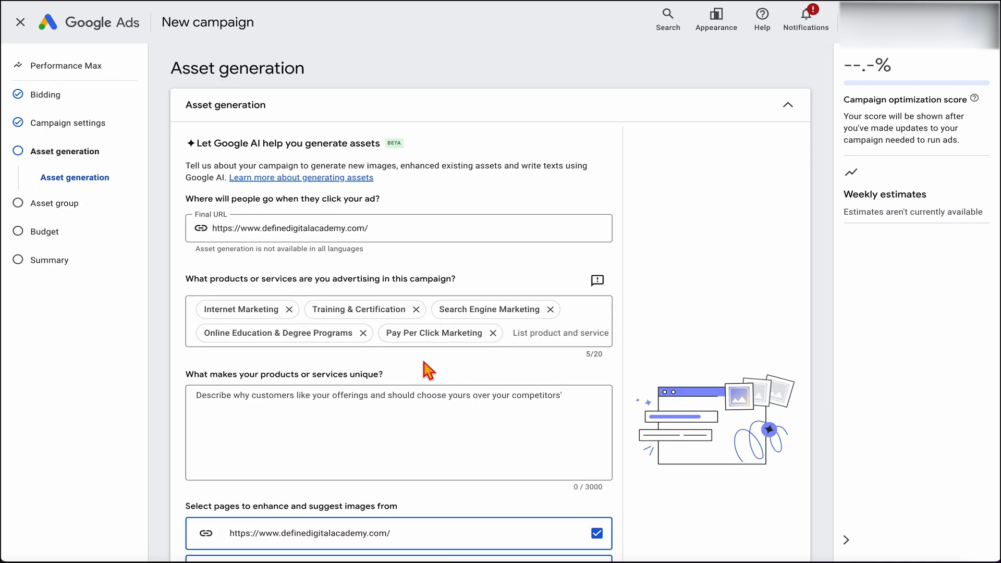
# Step: Describe the services' uniqueness as learning Google Ads skills to grow a business or become a 6 (or 7) figure freelancer, and generate assets
pyautogui.scroll(-3, 429, 370)
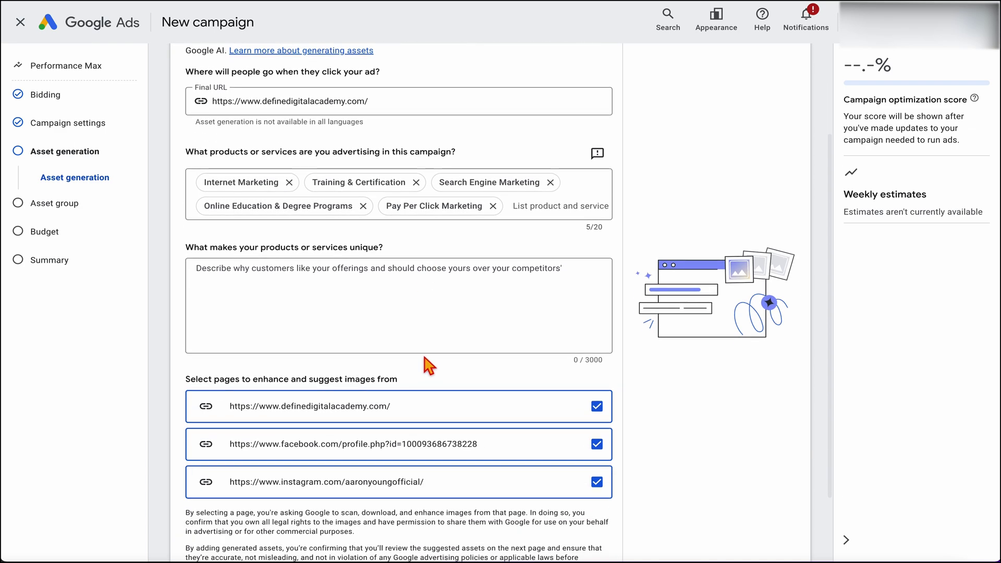
pyautogui.scroll(2, 425, 360)
pyautogui.scroll(-3, 424, 360)
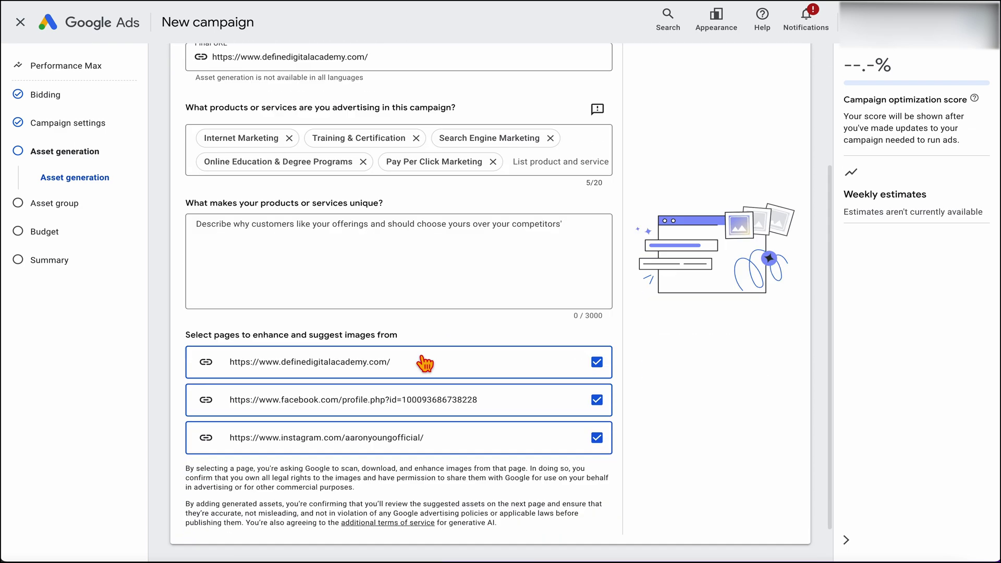
pyautogui.scroll(-1, 425, 363)
pyautogui.click(772, 537)
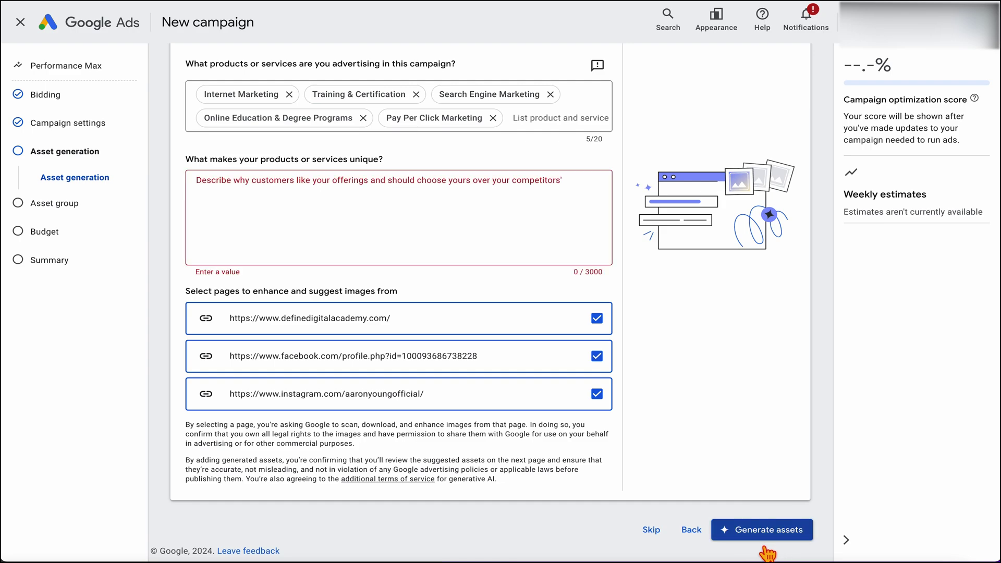
pyautogui.click(357, 196)
pyautogui.write('Learn the skills to grow your business & beat your competitors with Google Ads or Master Google Ads so you can become a 6 (or 7) Figure Google Ads Freelanancer')
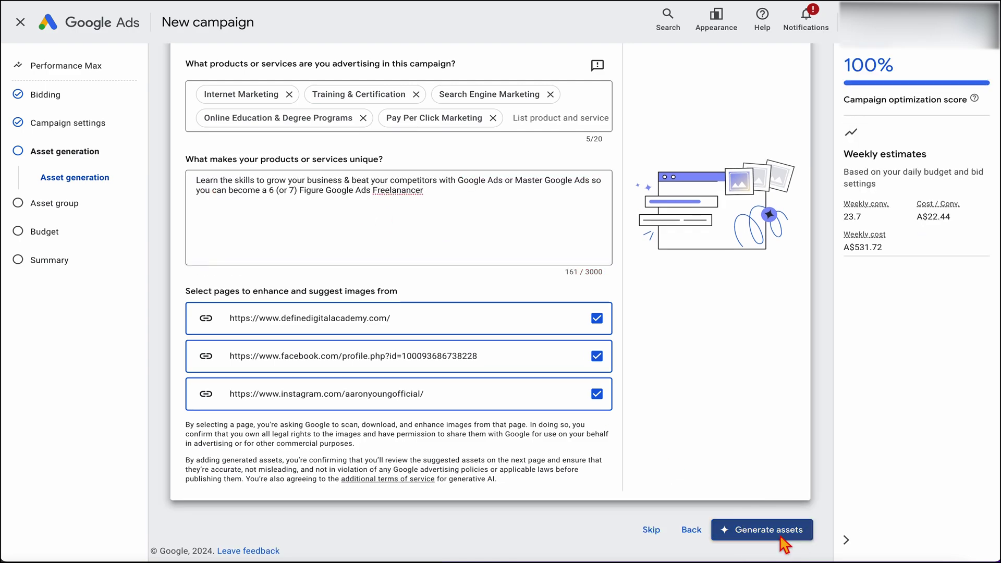
pyautogui.click(782, 542)
pyautogui.click(597, 325)
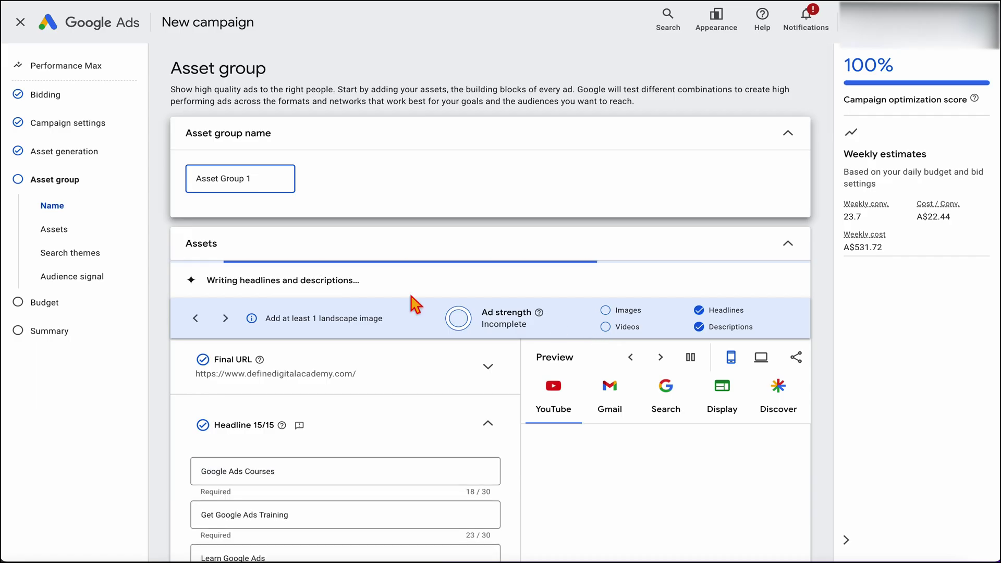
# Step: Replace the first generated headline with "Start Selling More With Google" from the Performance Max Ad Copy spreadsheet
pyautogui.scroll(-4, 359, 373)
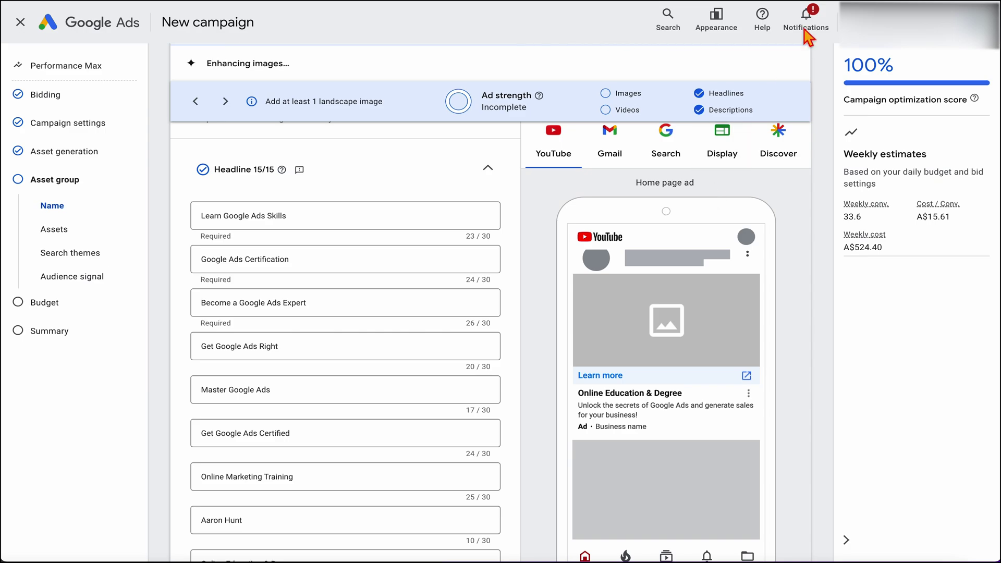
pyautogui.click(644, 2)
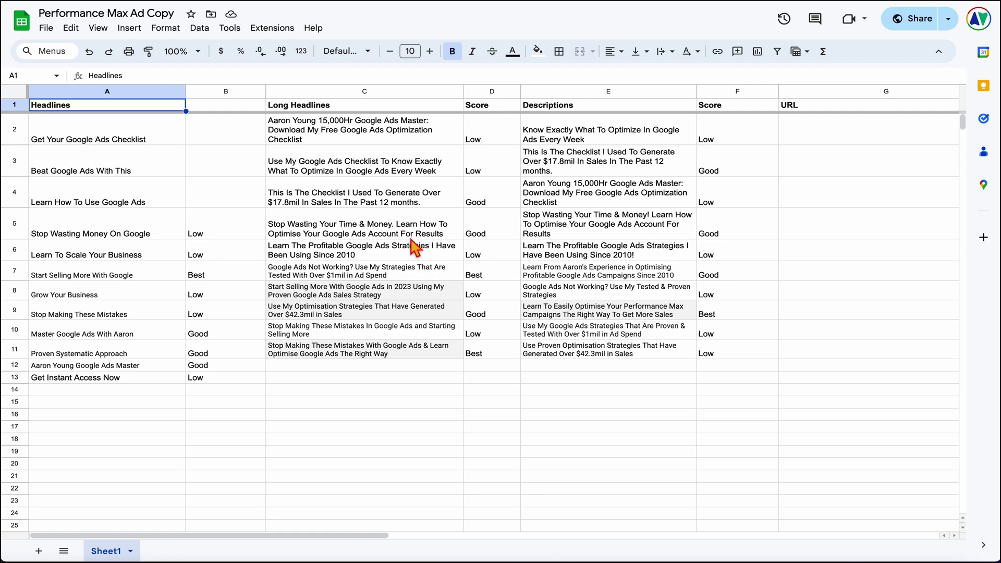
pyautogui.hotkey('ctrl', 'Tab')
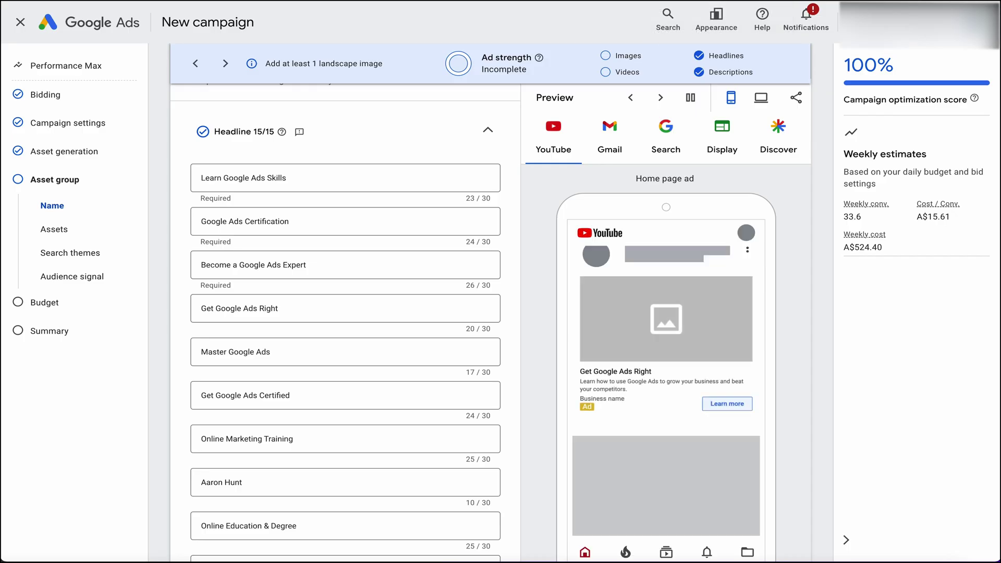
pyautogui.hotkey('ctrl', 'Tab')
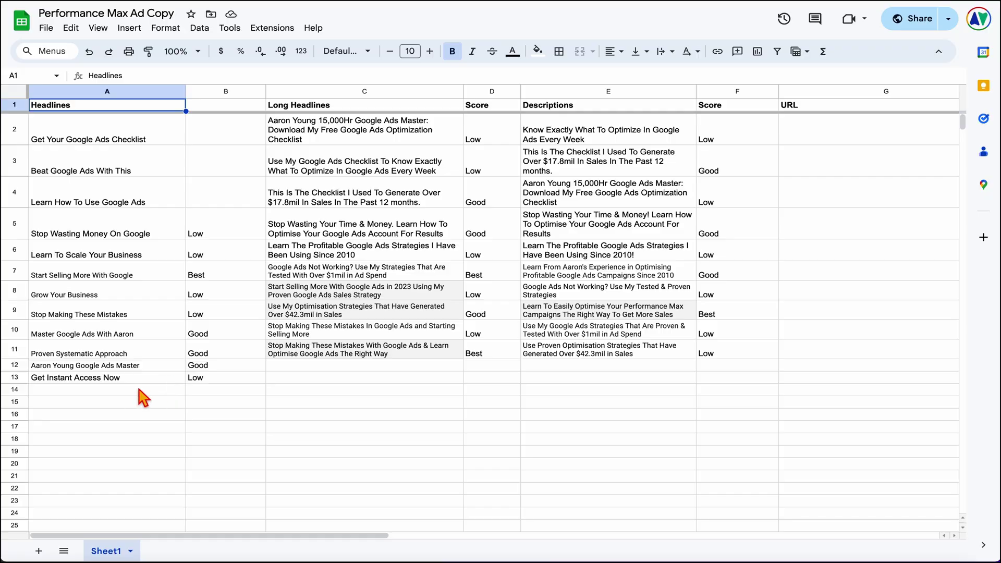
pyautogui.hotkey('ctrl', 'Tab')
pyautogui.hotkey('ctrl', 'Tab')
pyautogui.hotkey('ctrl', 'c')
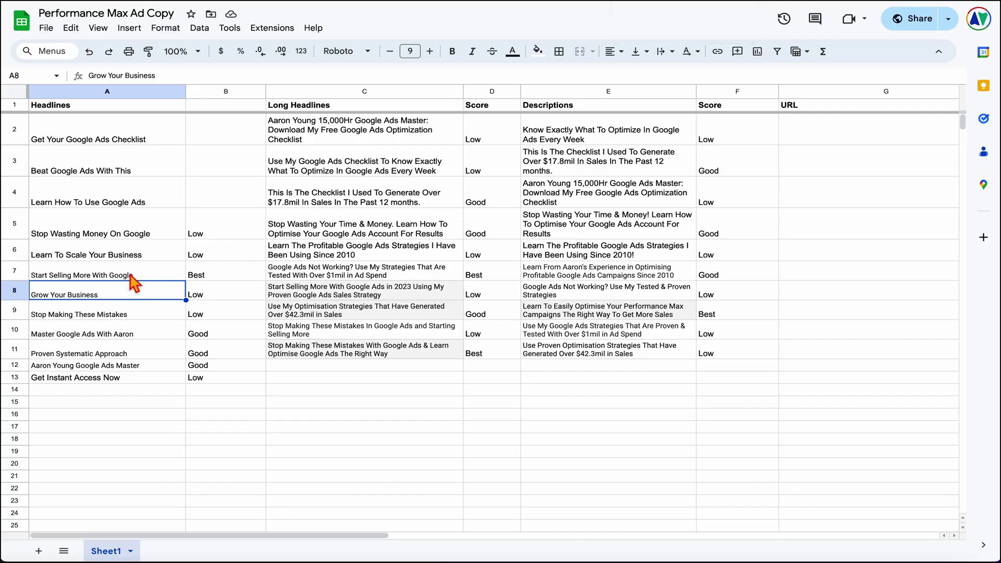
pyautogui.hotkey('ctrl', 'Tab')
pyautogui.click(337, 182)
pyautogui.hotkey('ctrl', 'v')
pyautogui.hotkey('ctrl', 'a')
pyautogui.hotkey('ctrl', 'v')
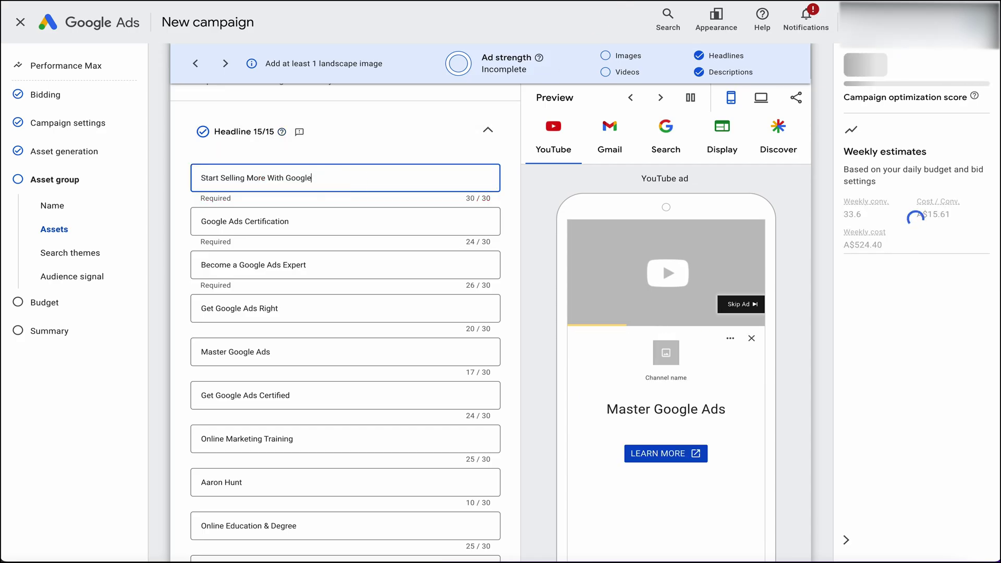
# Step: Replace the second to fourth headlines with the three scored Good in the ad copy spreadsheet, including "Proven Systematic Approach"
pyautogui.hotkey('ctrl', 'Tab')
pyautogui.click(107, 334)
pyautogui.hotkey('ctrl', 'c')
pyautogui.click(124, 365)
pyautogui.hotkey('ctrl', 'c')
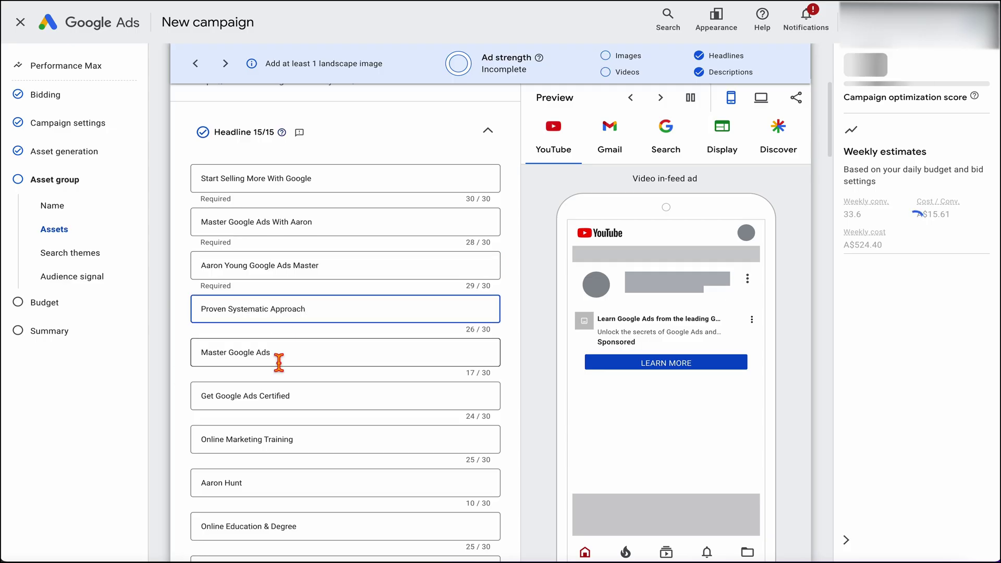
# Step: Clear all remaining generated headlines below "Proven Systematic Approach"
pyautogui.hotkey('ctrl', 'Tab')
pyautogui.hotkey('ctrl', 'a')
pyautogui.press('BackSpace')
pyautogui.click(211, 466)
pyautogui.click(223, 398)
pyautogui.hotkey('ctrl', 'a')
pyautogui.press('BackSpace')
pyautogui.click(235, 441)
pyautogui.hotkey('ctrl', 'a')
pyautogui.press('BackSpace')
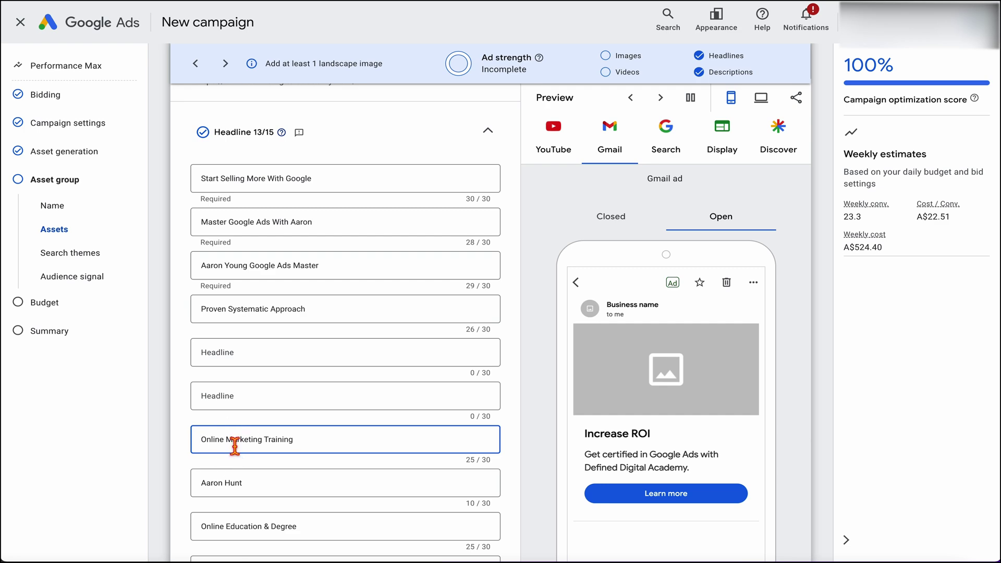
pyautogui.click(241, 458)
pyautogui.hotkey('ctrl', 'a')
pyautogui.press('BackSpace')
pyautogui.scroll(-3, 240, 443)
pyautogui.doubleClick(234, 416)
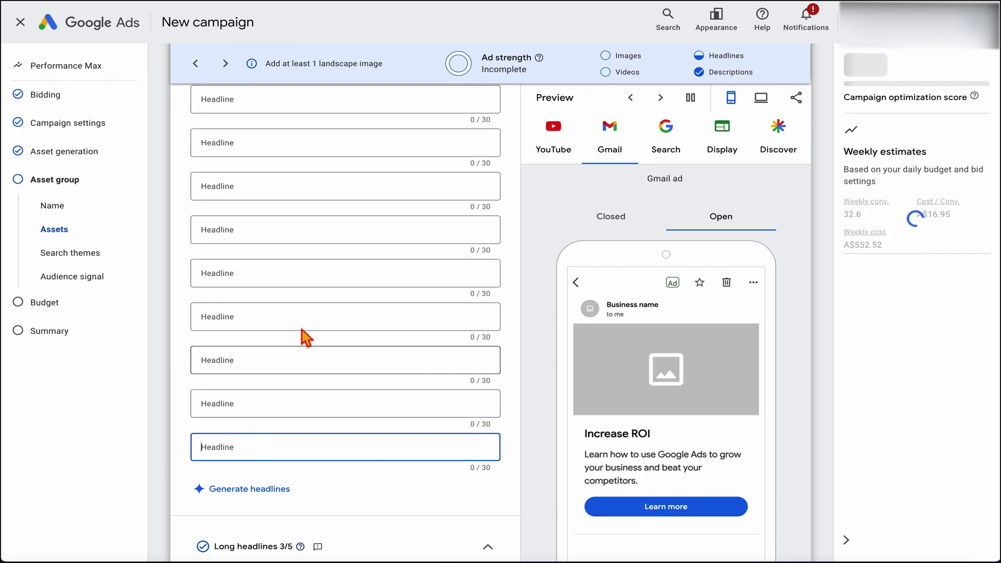
# Step: Review the asset group's headline, long headline and description fields down to the images section
pyautogui.scroll(10, 307, 333)
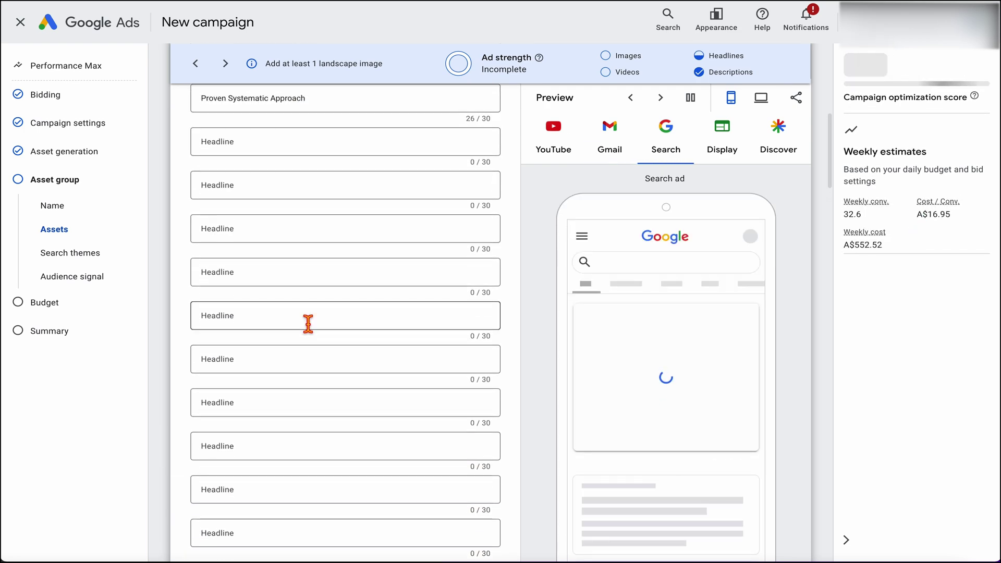
pyautogui.scroll(-10, 310, 336)
pyautogui.click(311, 334)
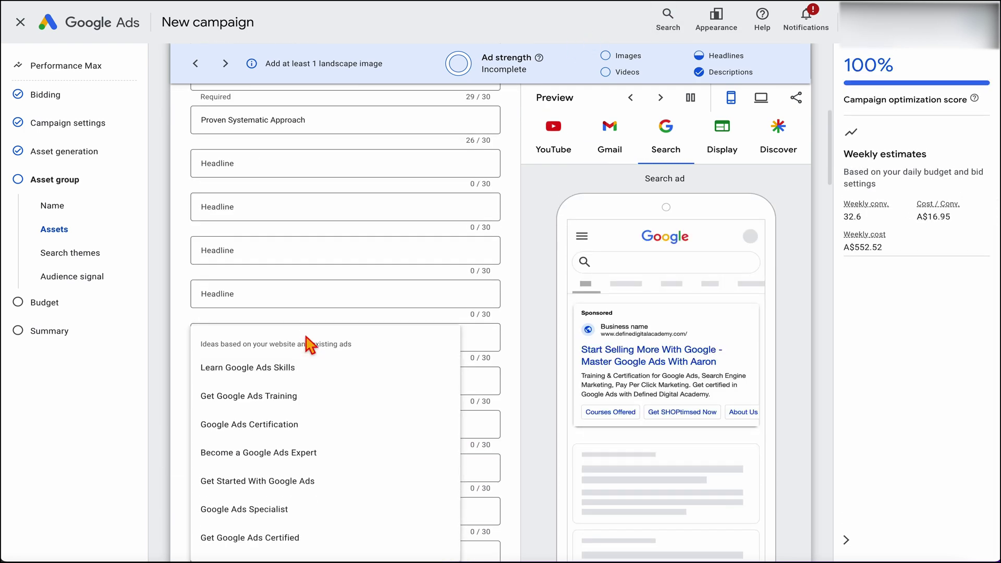
pyautogui.scroll(-3, 435, 424)
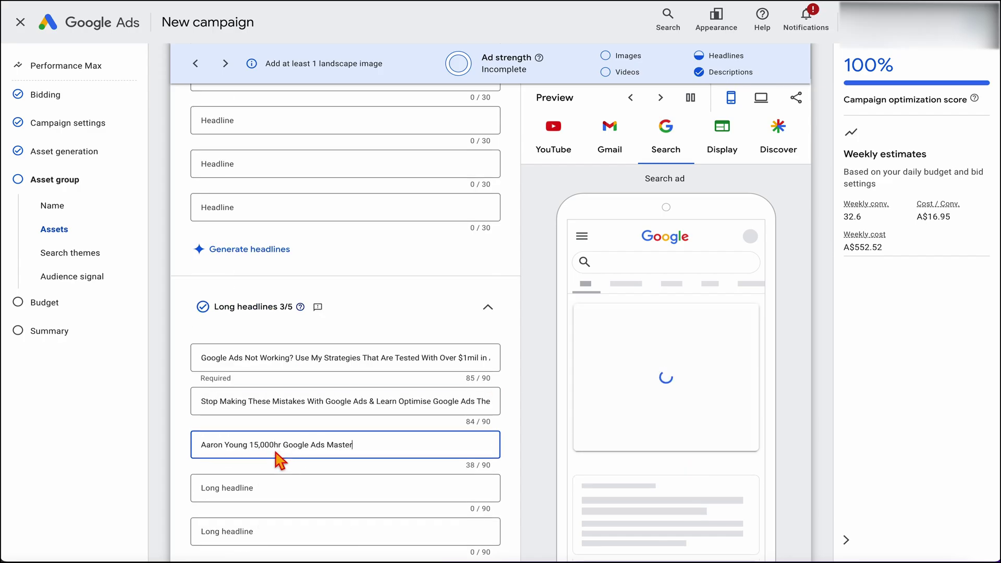
pyautogui.scroll(-9, 282, 458)
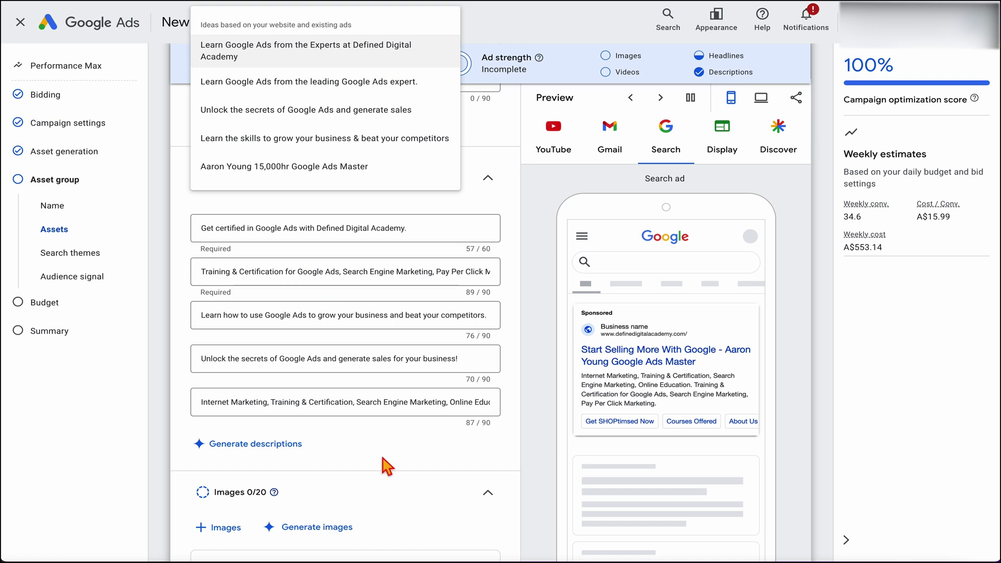
pyautogui.click(545, 427)
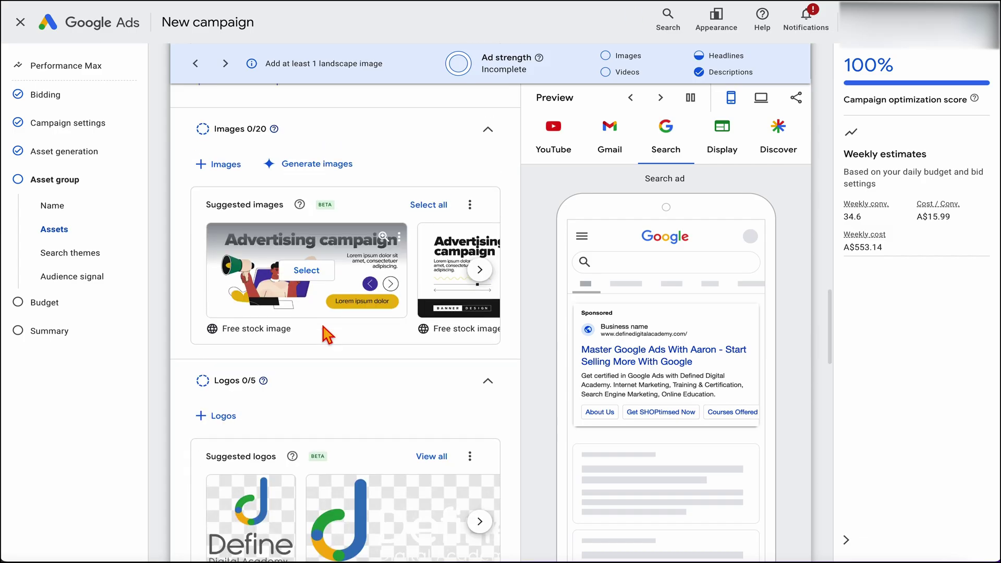
# Step: Add the images 6.png, 3 (1).png, 16.png and 15.png from the asset library to the asset group
pyautogui.scroll(2, 325, 330)
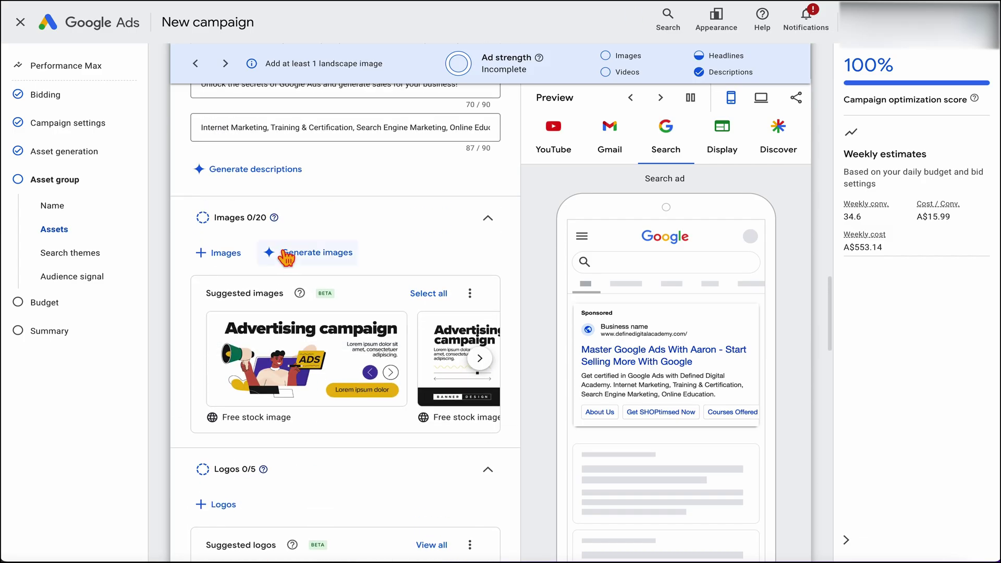
pyautogui.click(229, 253)
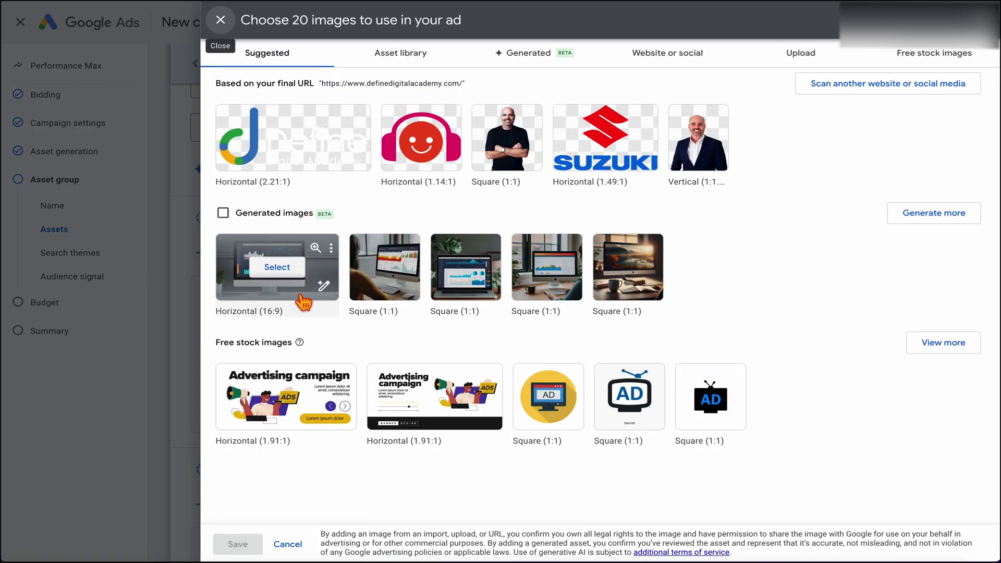
pyautogui.click(416, 60)
pyautogui.click(469, 217)
pyautogui.click(551, 217)
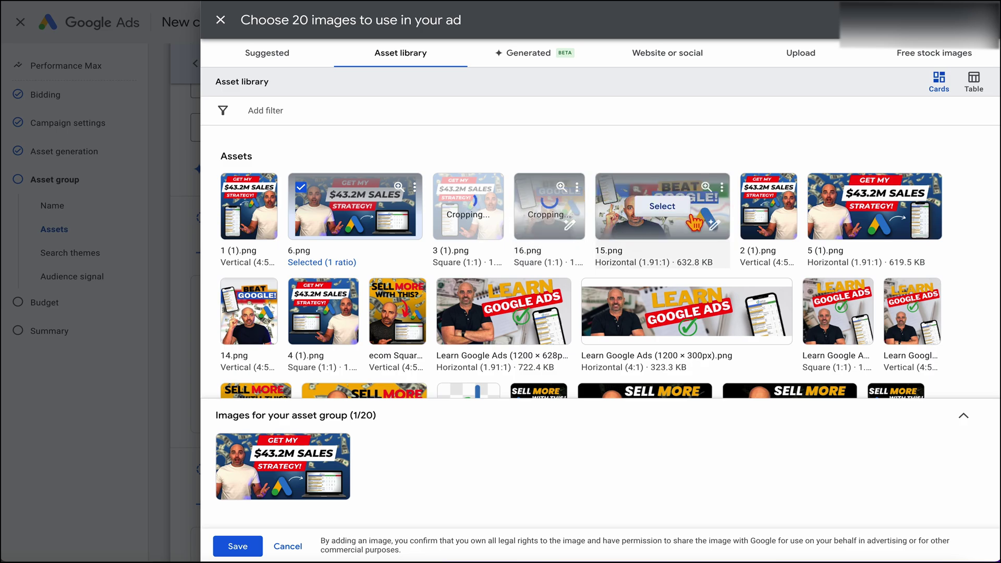
pyautogui.click(670, 218)
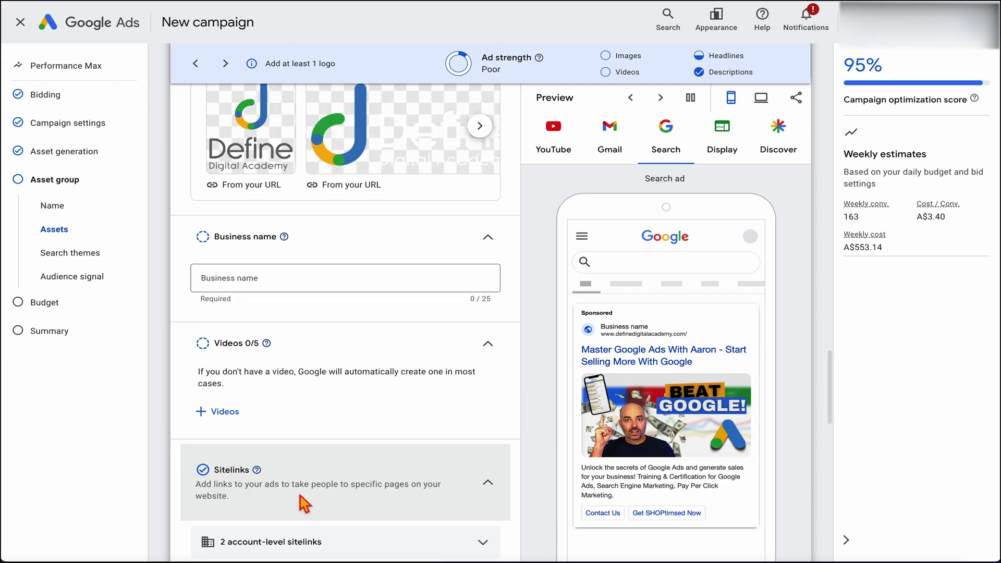
# Step: Enter "Define Digital Academy" as the asset group's business name
pyautogui.click(249, 279)
pyautogui.write('De')
pyautogui.write('feoi')
pyautogui.press('BackSpace')
pyautogui.press('BackSpace')
pyautogui.press('BackSpace')
pyautogui.press('BackSpace')
pyautogui.write('fine Digital Academy')
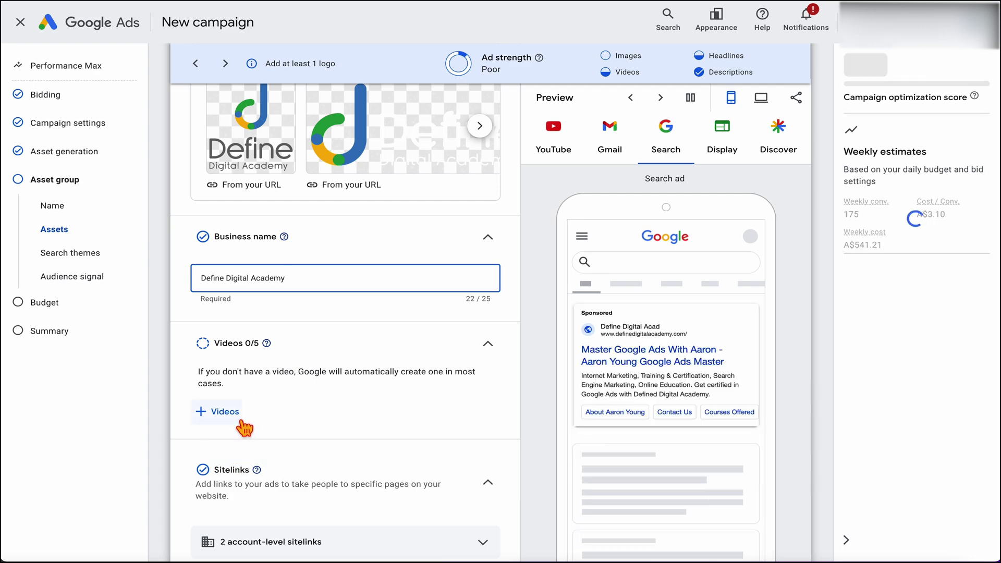
# Step: Add the first four asset library videos, the two "$43.2M Sales Strategy" and two "Beat Google!" ones, and save the selection
pyautogui.click(226, 412)
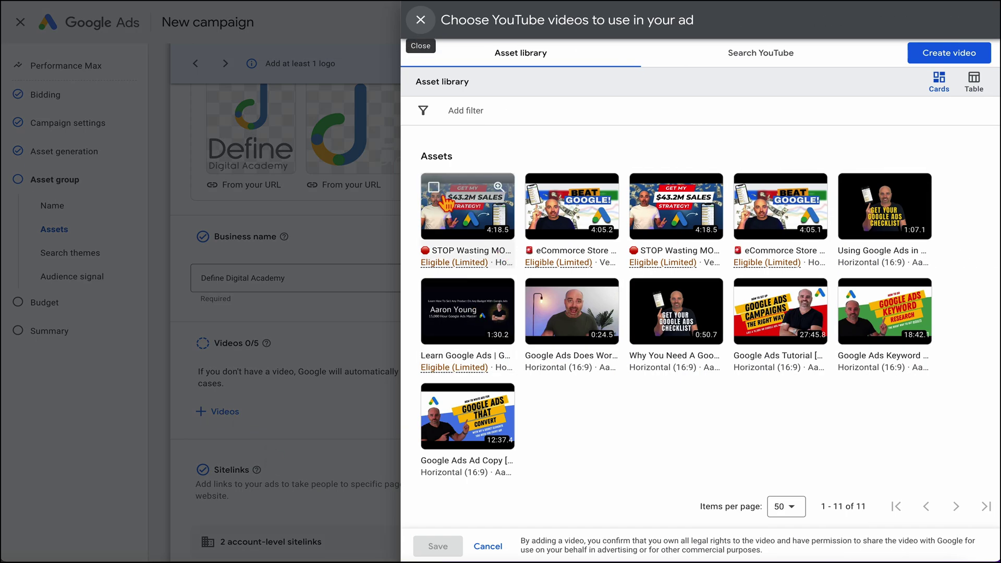
pyautogui.click(446, 203)
pyautogui.click(545, 201)
pyautogui.click(653, 204)
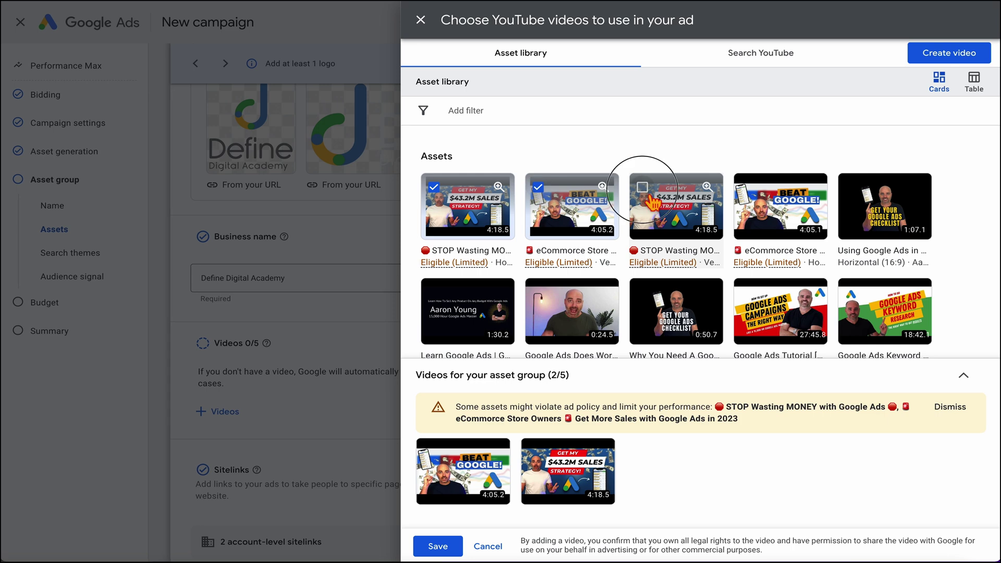
pyautogui.click(765, 208)
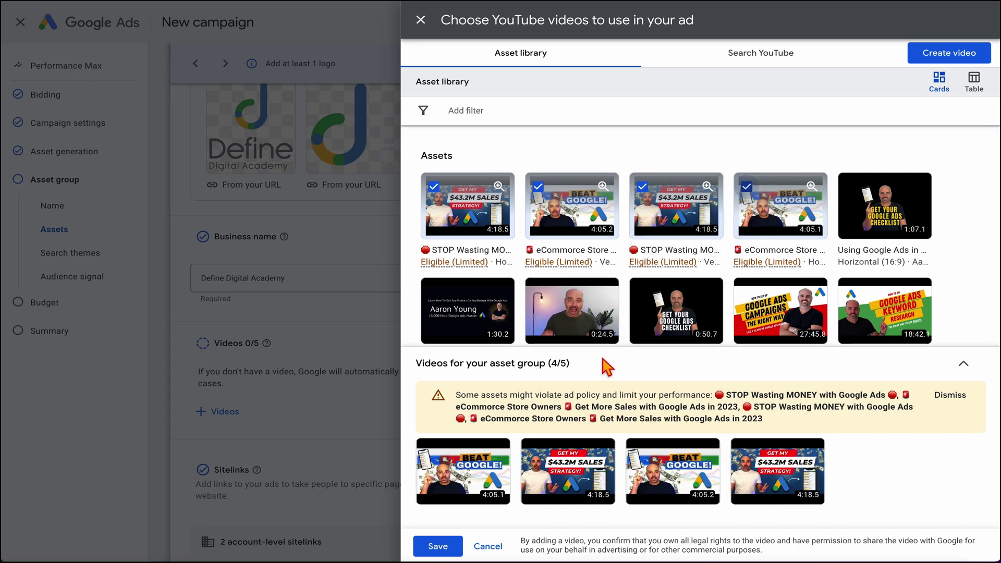
pyautogui.click(760, 52)
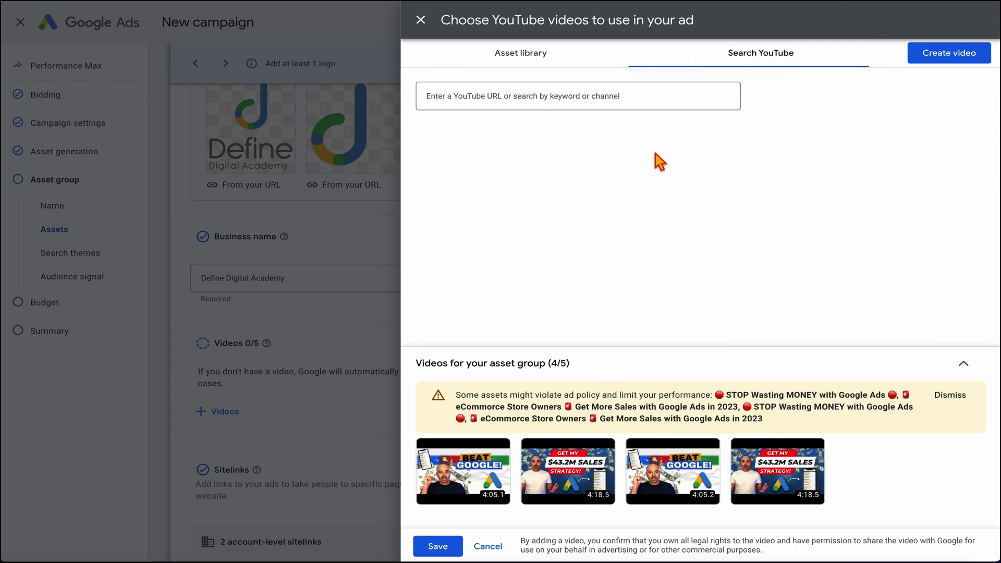
pyautogui.click(537, 110)
pyautogui.click(438, 546)
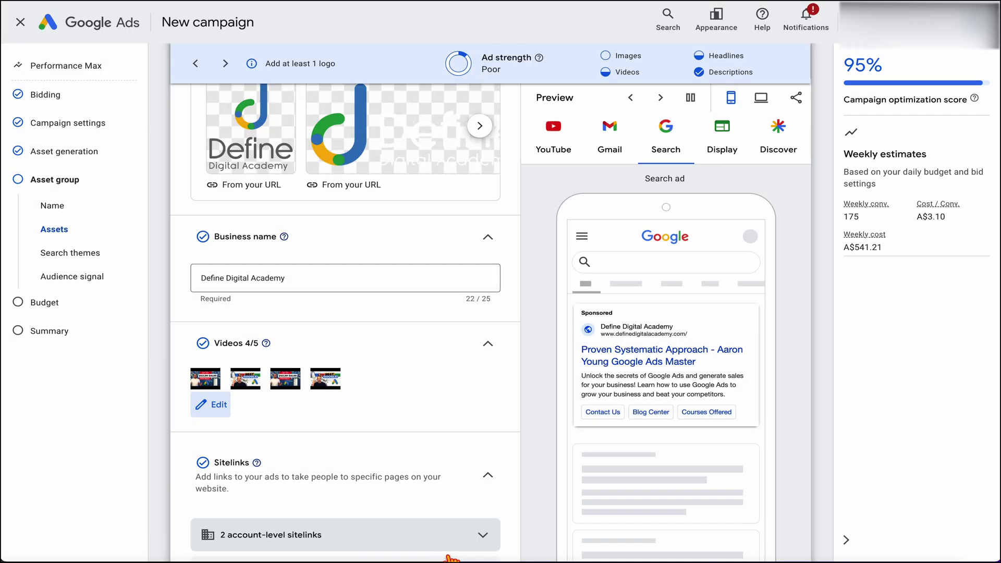
# Step: Add "google ads training course" as a search theme in the asset group's signals
pyautogui.scroll(-6, 352, 383)
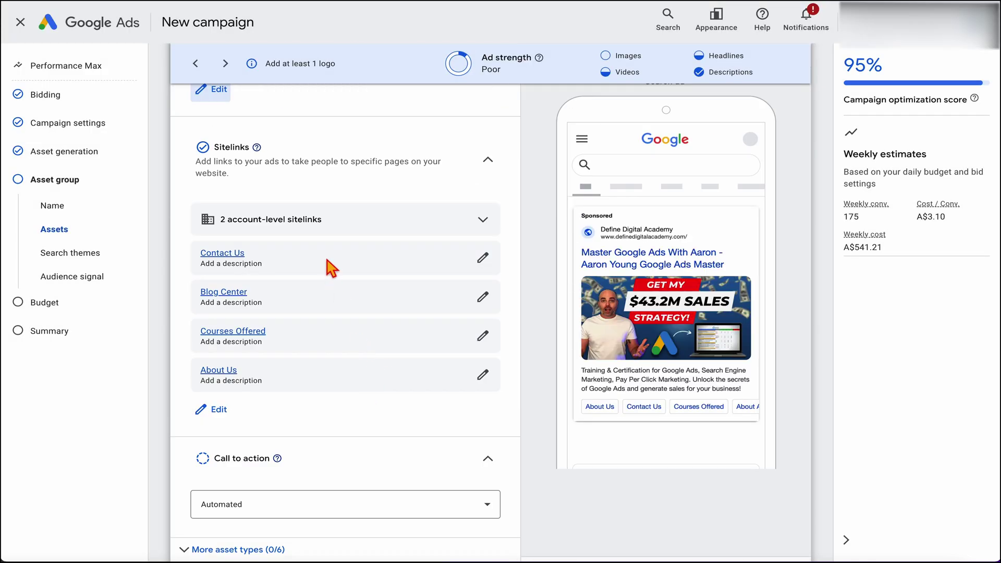
pyautogui.scroll(-8, 355, 399)
pyautogui.scroll(-2, 357, 401)
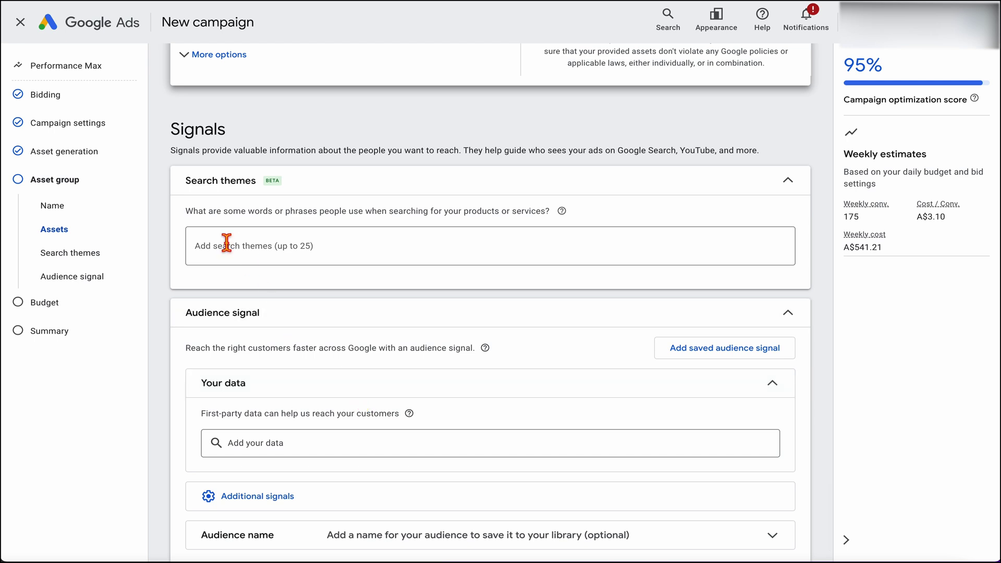
pyautogui.scroll(-2, 308, 366)
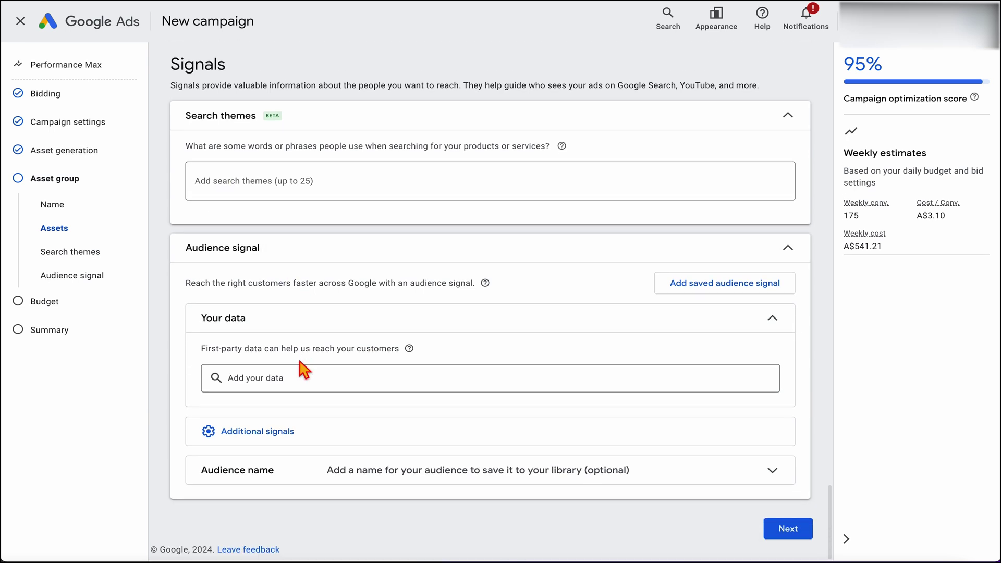
pyautogui.scroll(3, 311, 339)
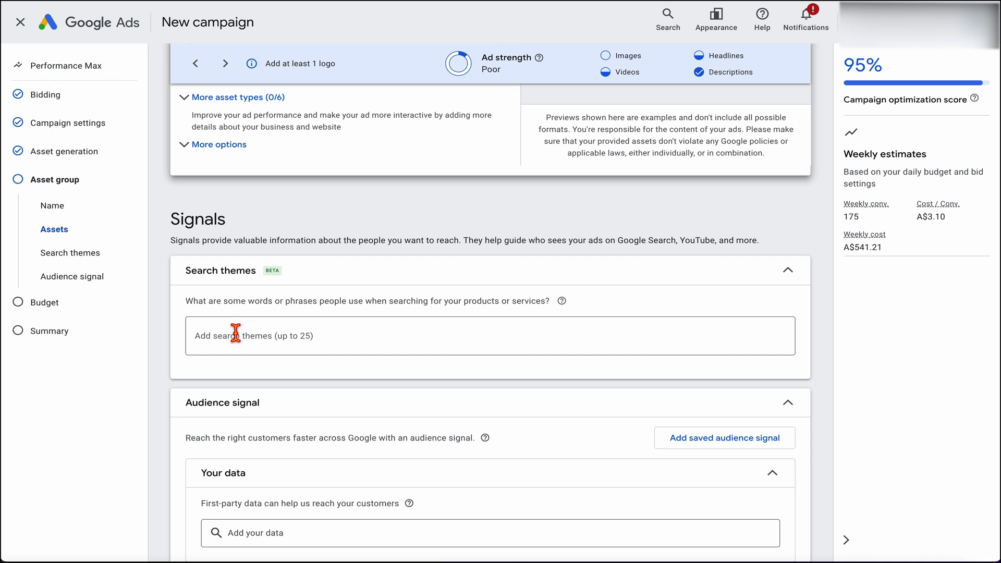
pyautogui.click(236, 334)
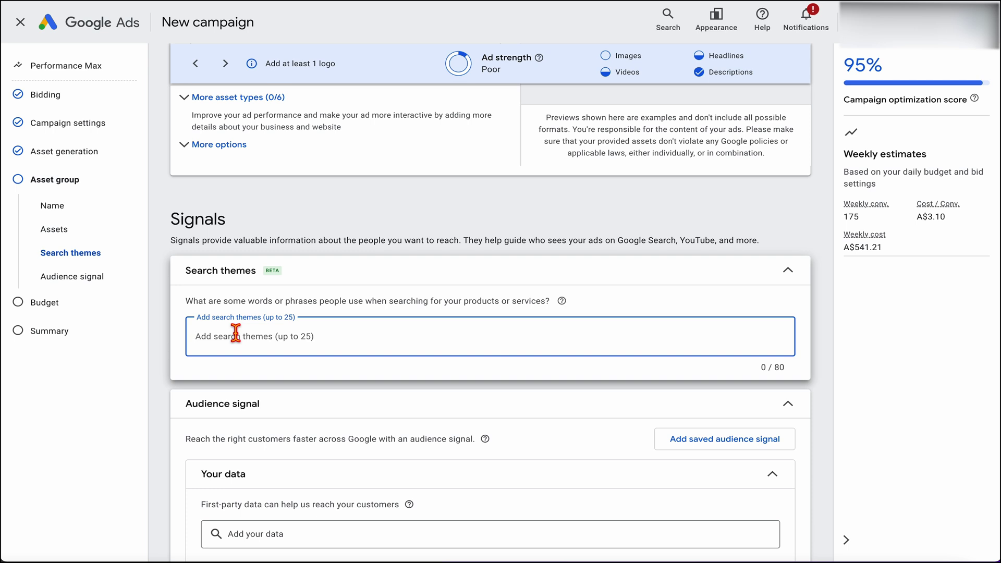
pyautogui.write('google ads training course')
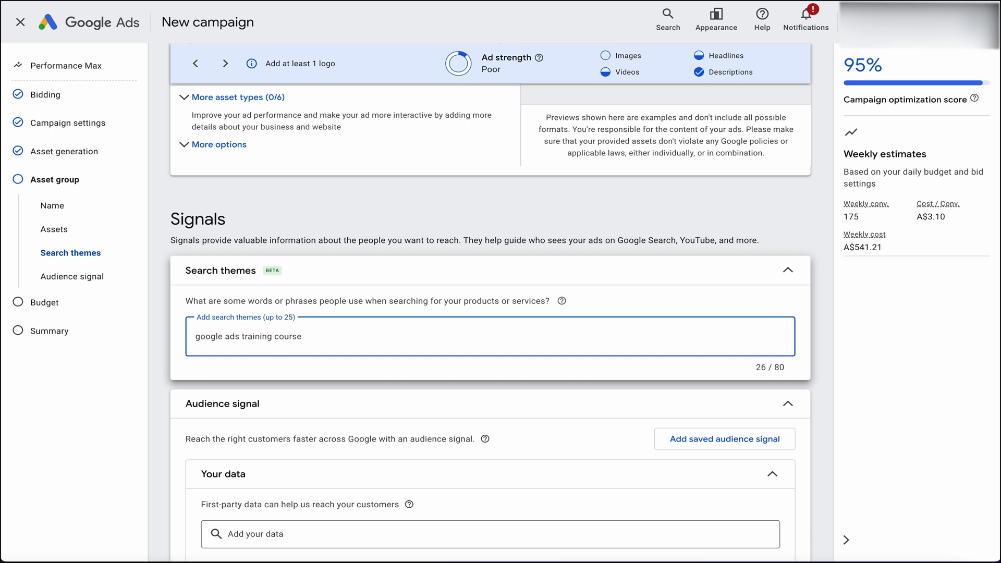
pyautogui.press('Return')
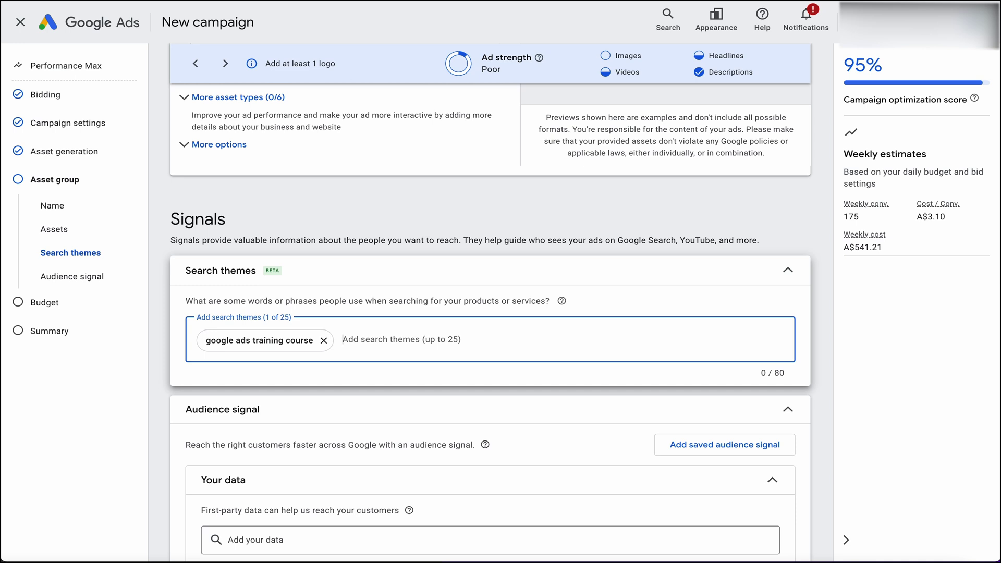
# Step: Add the website visitor segments All converters, All visitors (Google Ads) and All Users of Define Digital to the audience signal's own data
pyautogui.scroll(-3, 384, 342)
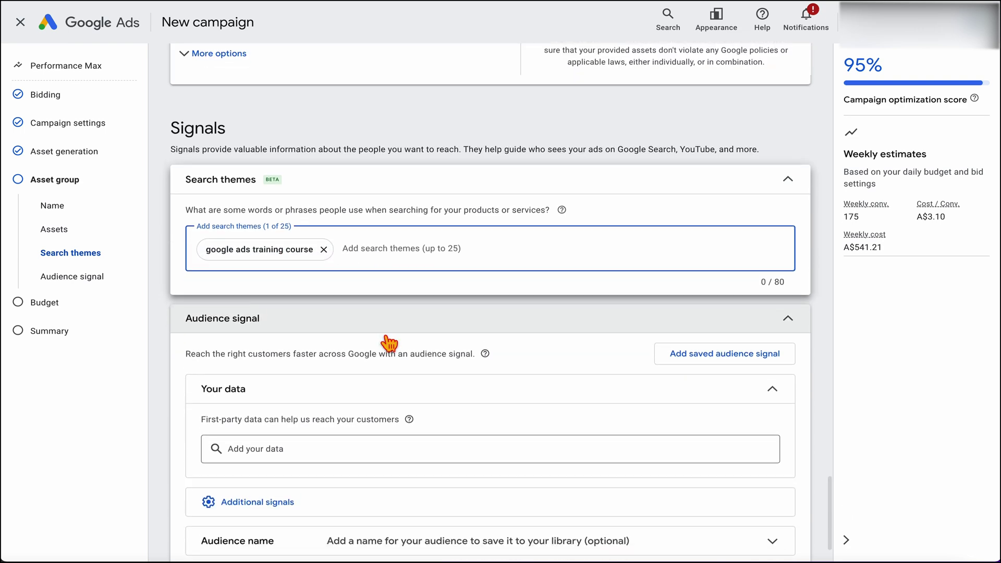
pyautogui.click(324, 380)
pyautogui.click(313, 372)
pyautogui.click(328, 404)
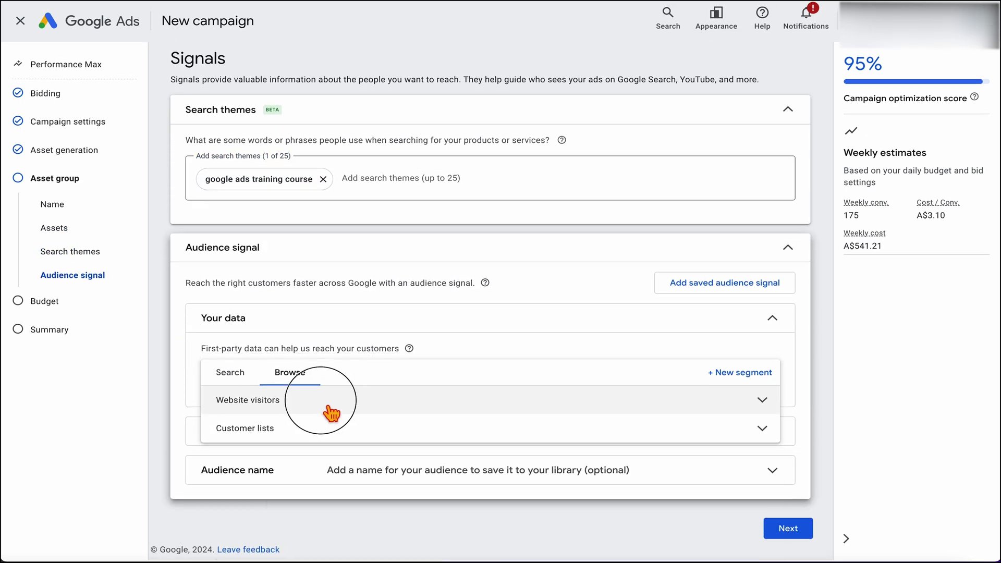
pyautogui.click(348, 364)
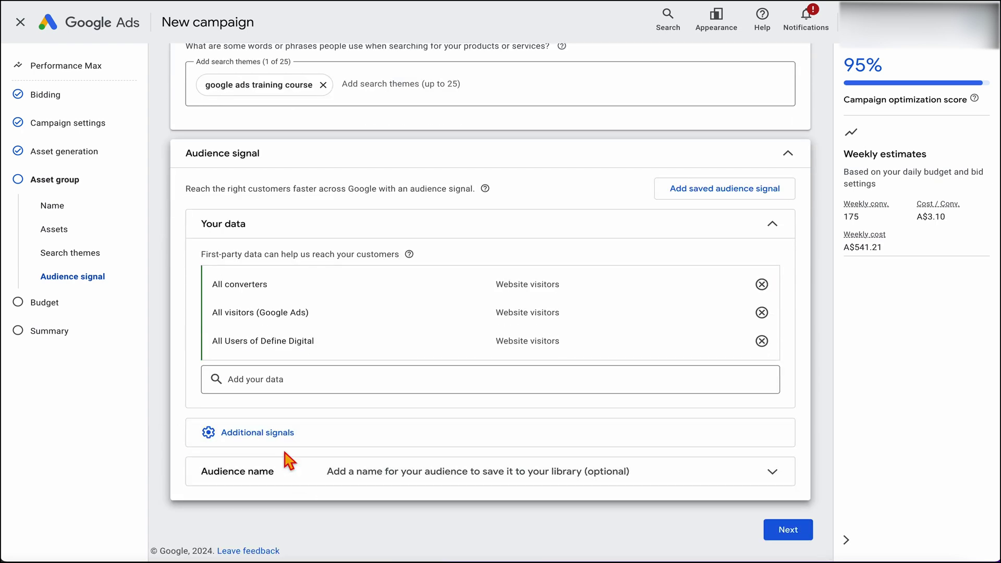
# Step: Add the in-market segments Google Advertising, Web Advertising Services, Pay Per Click Management Services and Advertising Services to the audience signal's interests
pyautogui.click(292, 441)
pyautogui.click(320, 419)
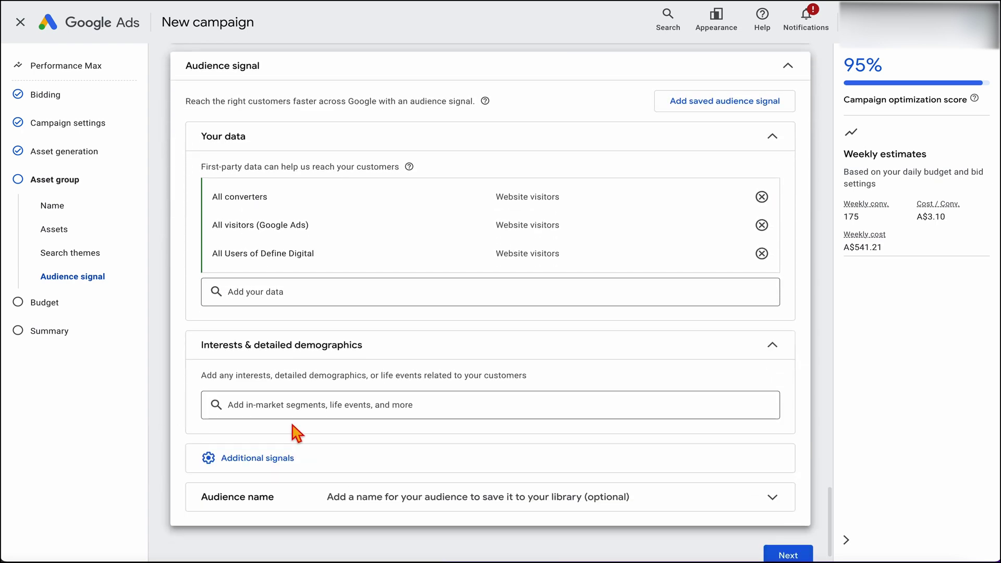
pyautogui.click(263, 405)
pyautogui.click(250, 415)
pyautogui.click(250, 449)
pyautogui.click(268, 476)
pyautogui.click(252, 505)
pyautogui.scroll(-3, 185, 485)
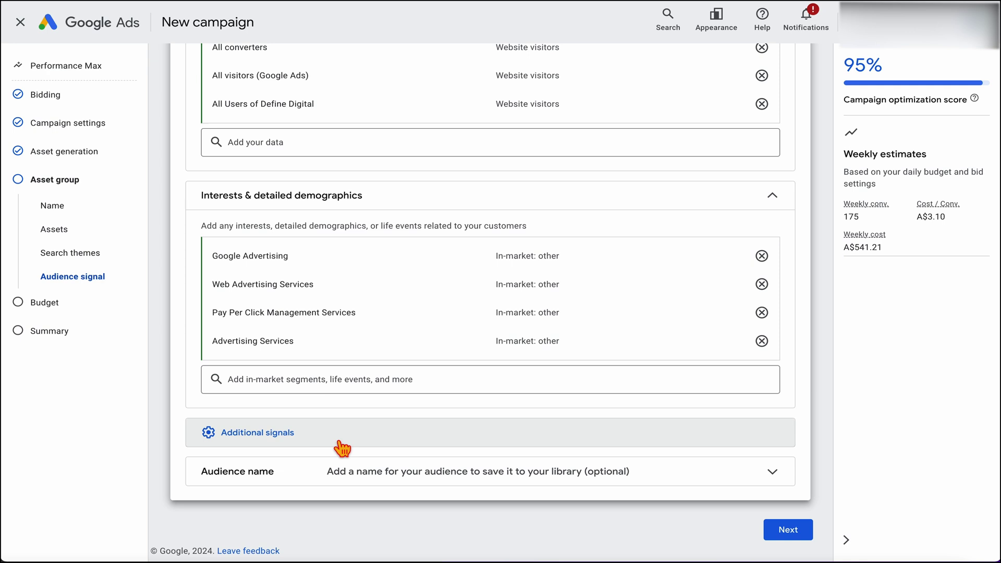
# Step: Finish the asset group, set a custom average daily budget of A$20 and continue to the campaign summary
pyautogui.click(789, 530)
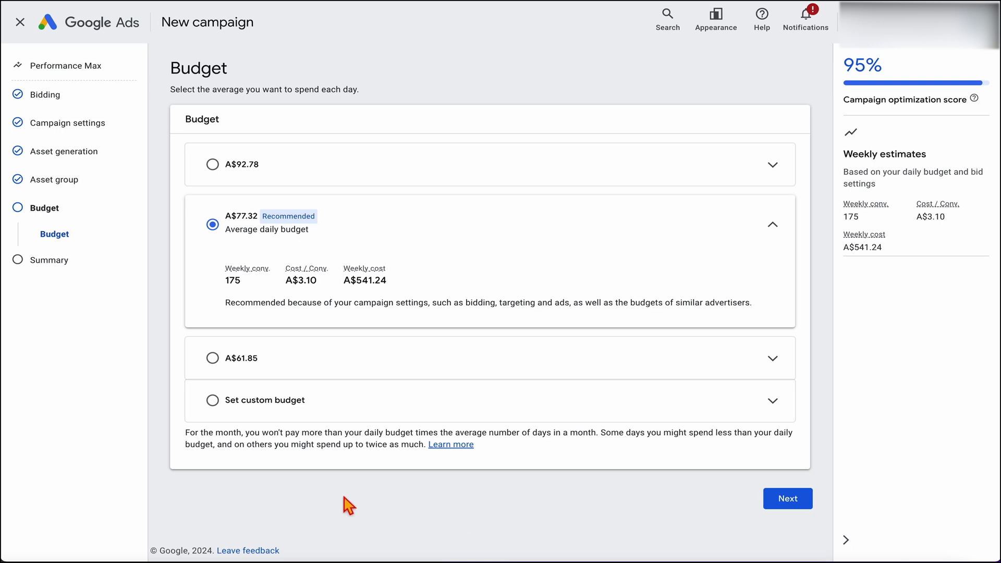
pyautogui.click(252, 400)
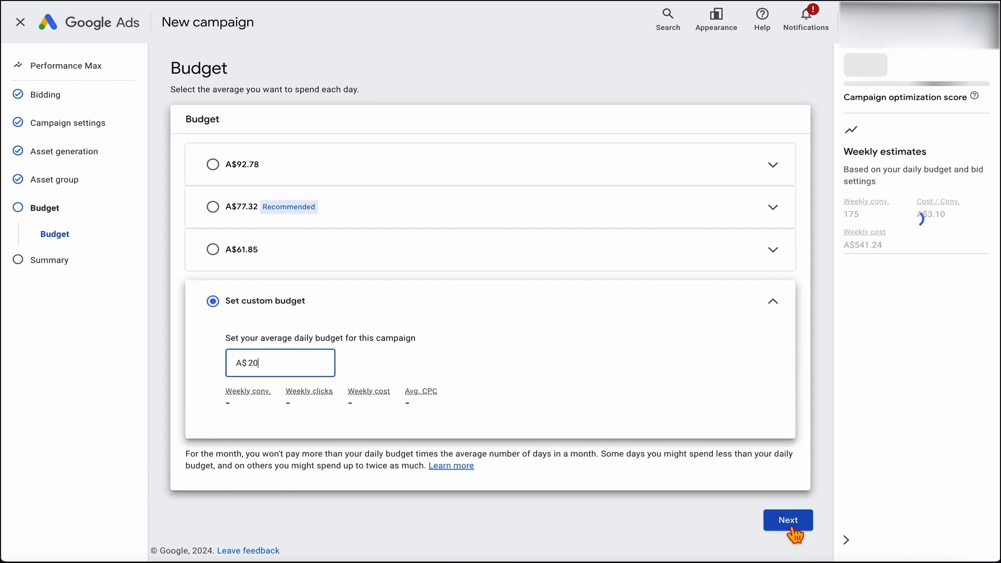
pyautogui.click(788, 520)
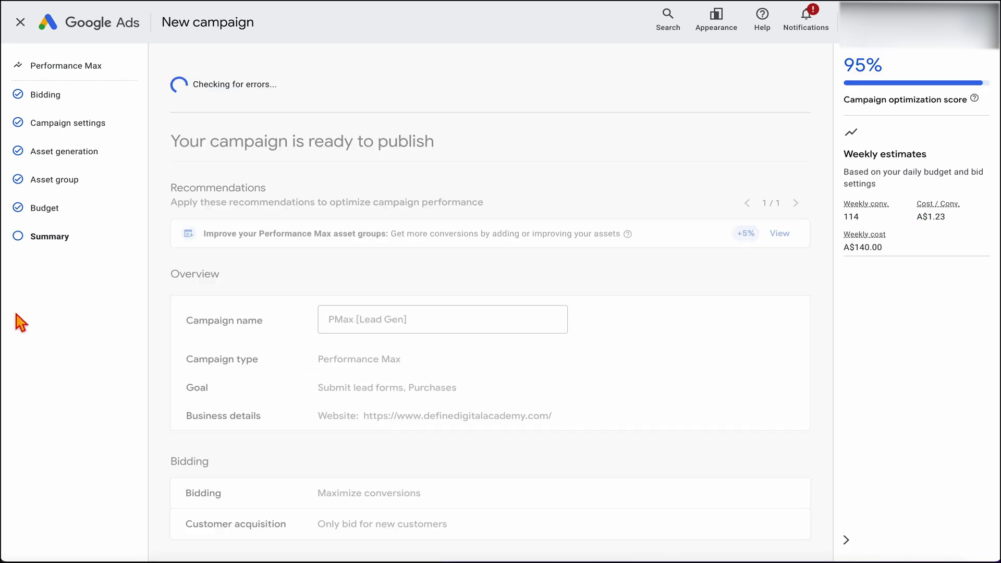